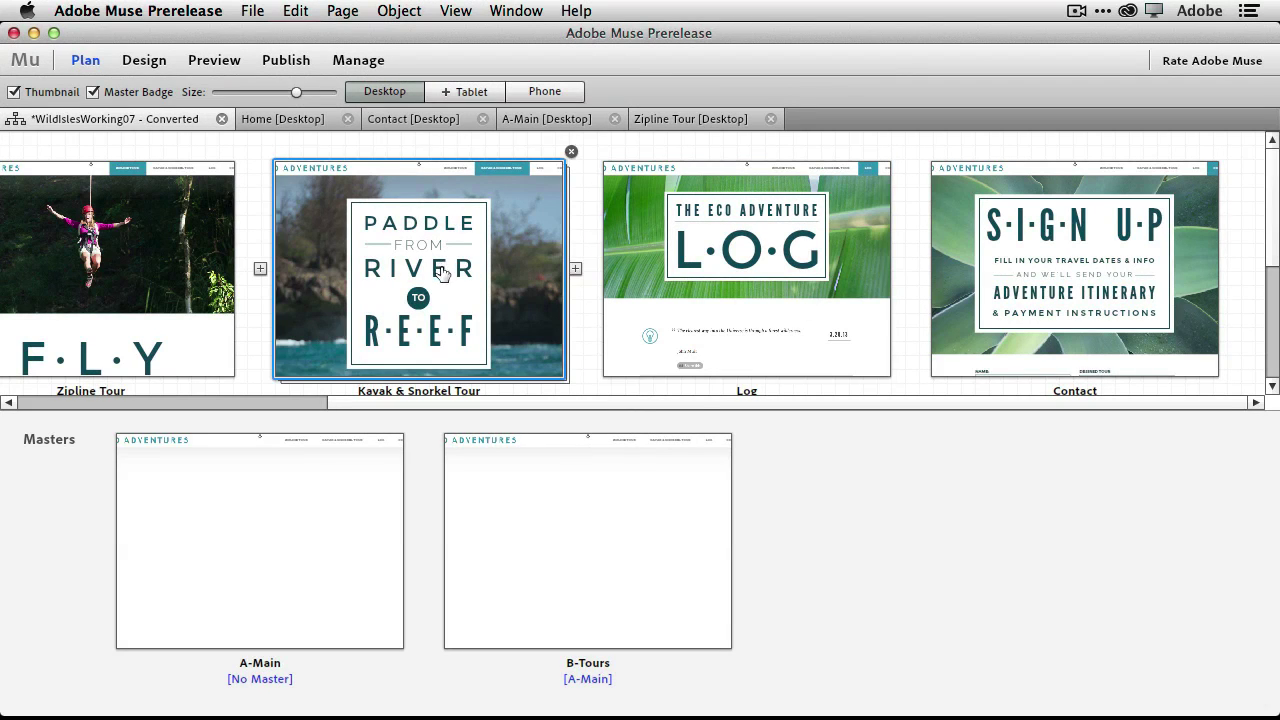
# - Open the Home page for design and toggle the Leaves, Navigation and MainPage layers off and back on
pyautogui.click(285, 120)
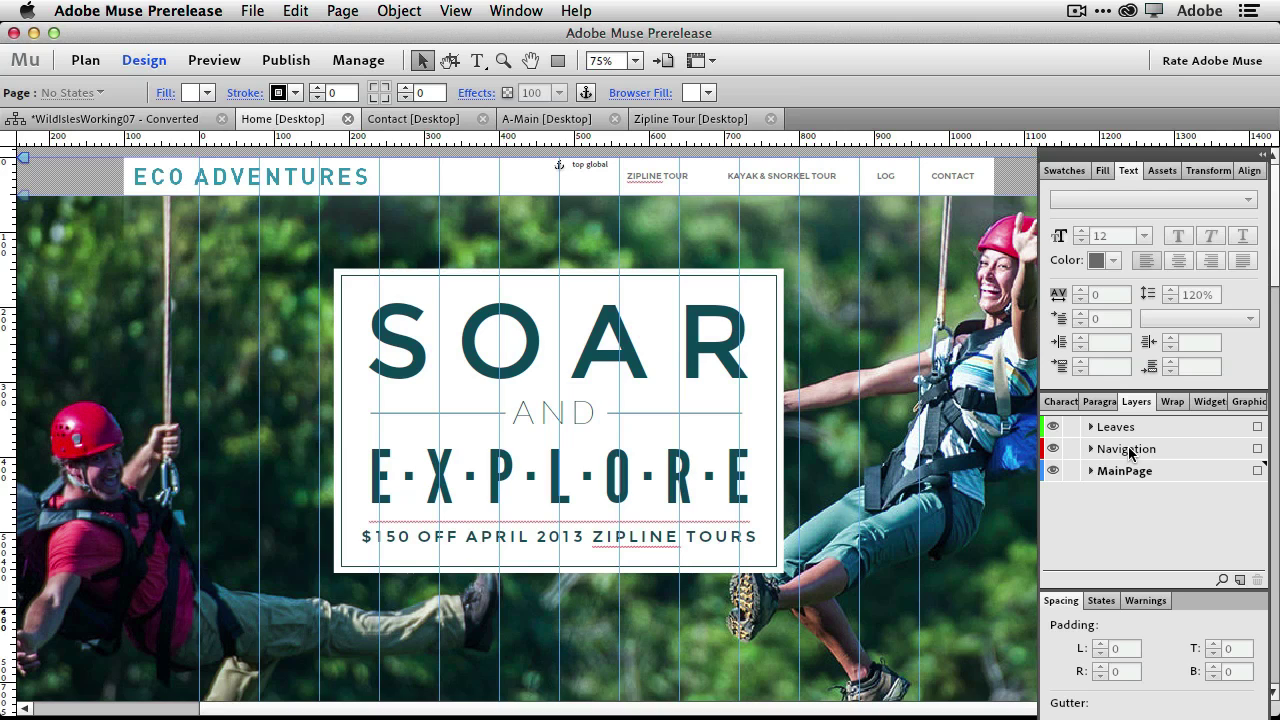
pyautogui.click(1053, 427)
pyautogui.click(1053, 427)
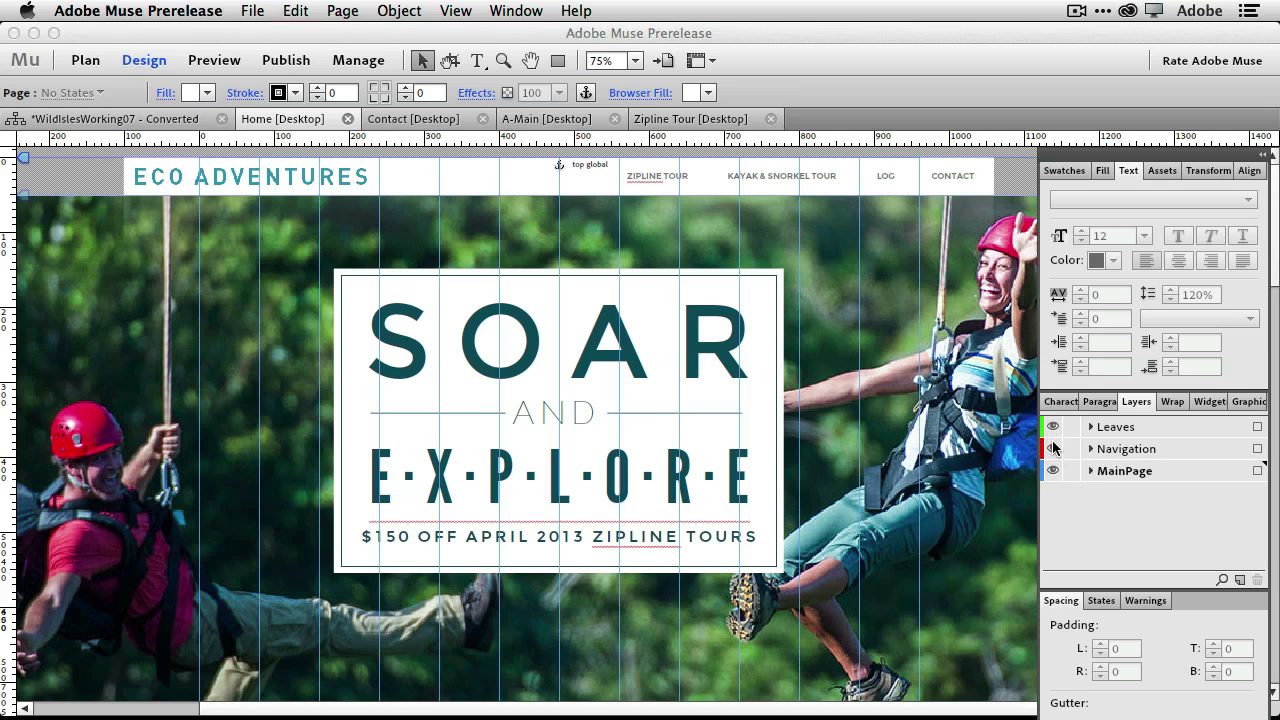
pyautogui.click(1053, 449)
pyautogui.click(1053, 449)
pyautogui.click(1053, 470)
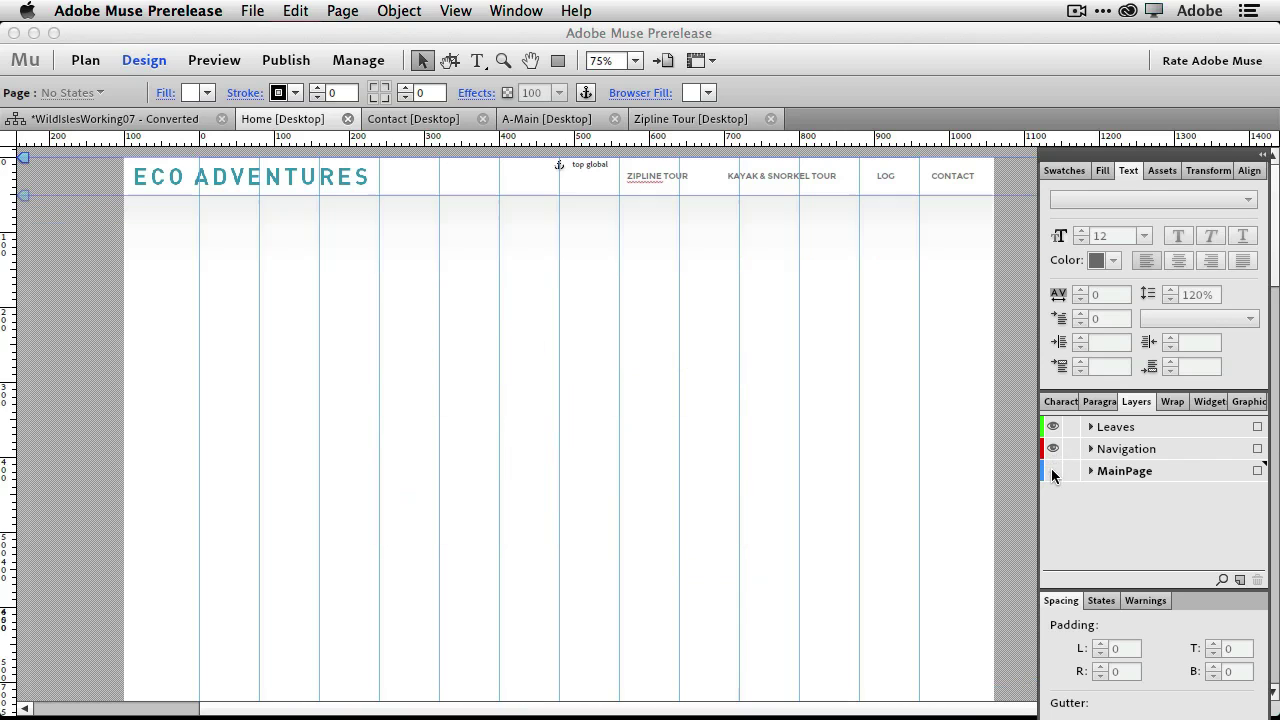
pyautogui.click(1053, 470)
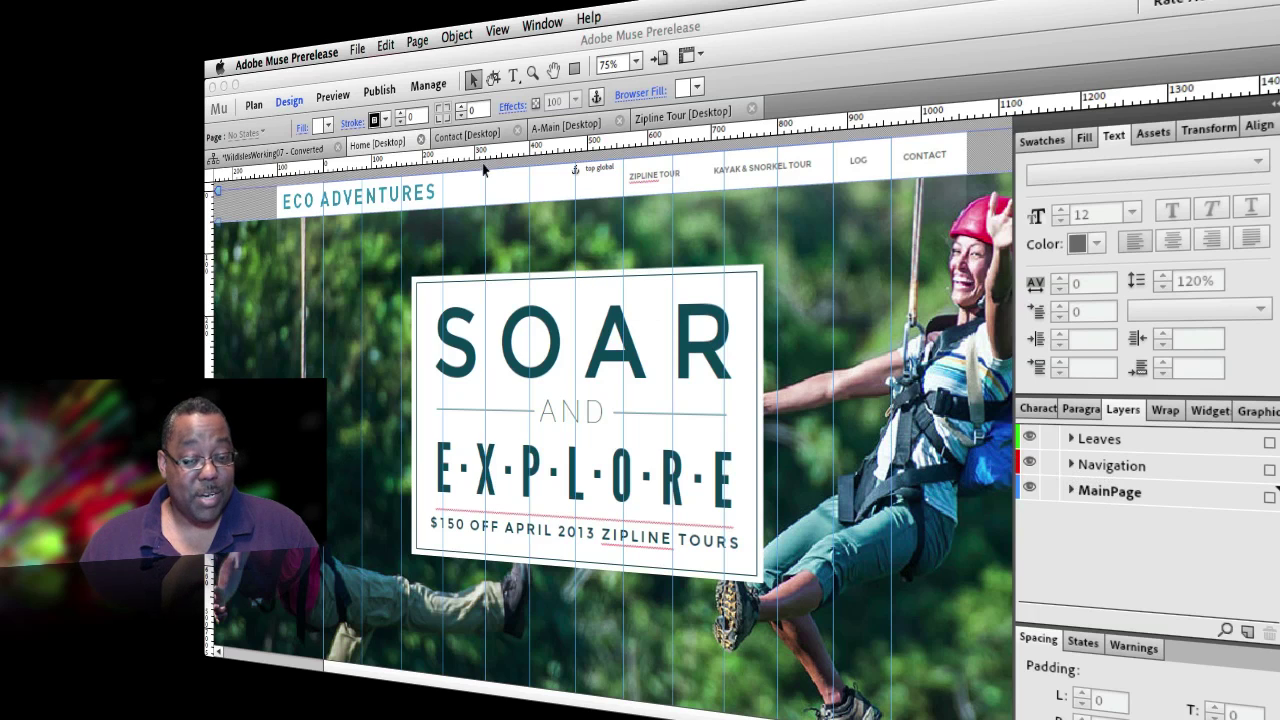
# - Switch to the Contact desktop page showing the booking form and Submit button
pyautogui.click(467, 136)
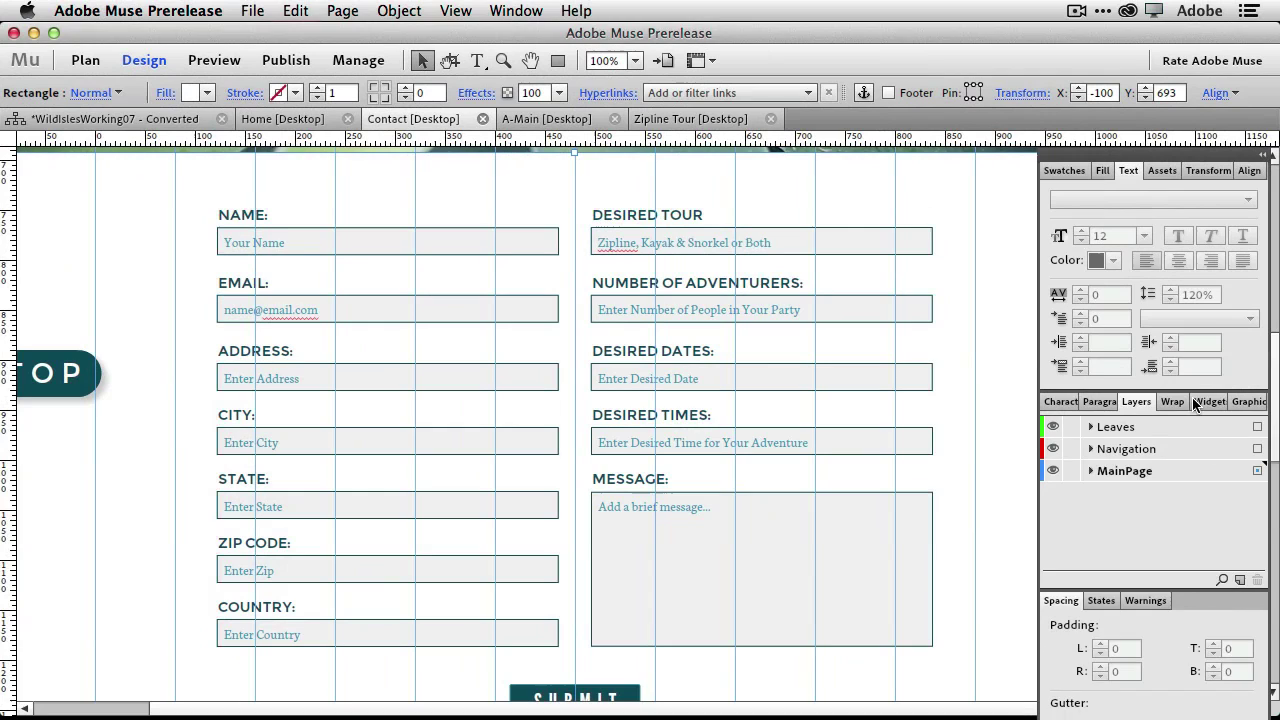
# - Expand Forms in the Widgets Library to show Detailed Contact and Simple Contact, then select the booking form
pyautogui.click(1202, 401)
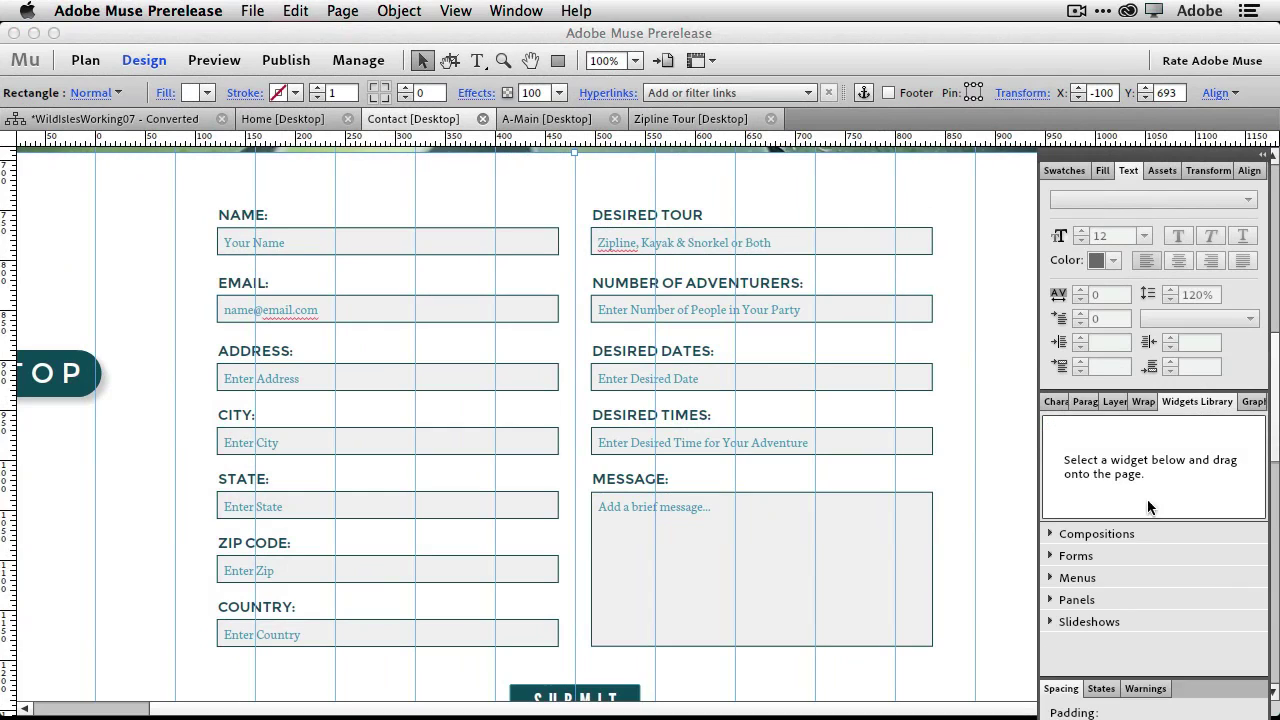
pyautogui.click(1050, 556)
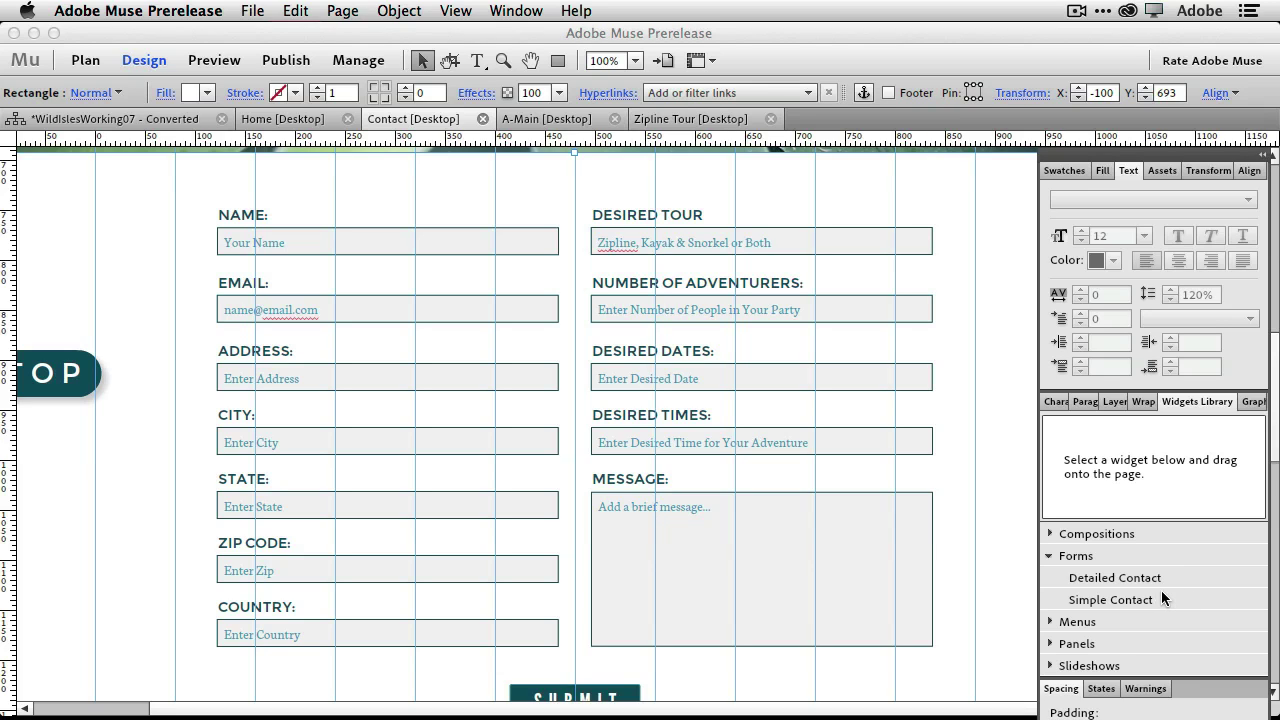
pyautogui.click(893, 264)
pyautogui.click(949, 208)
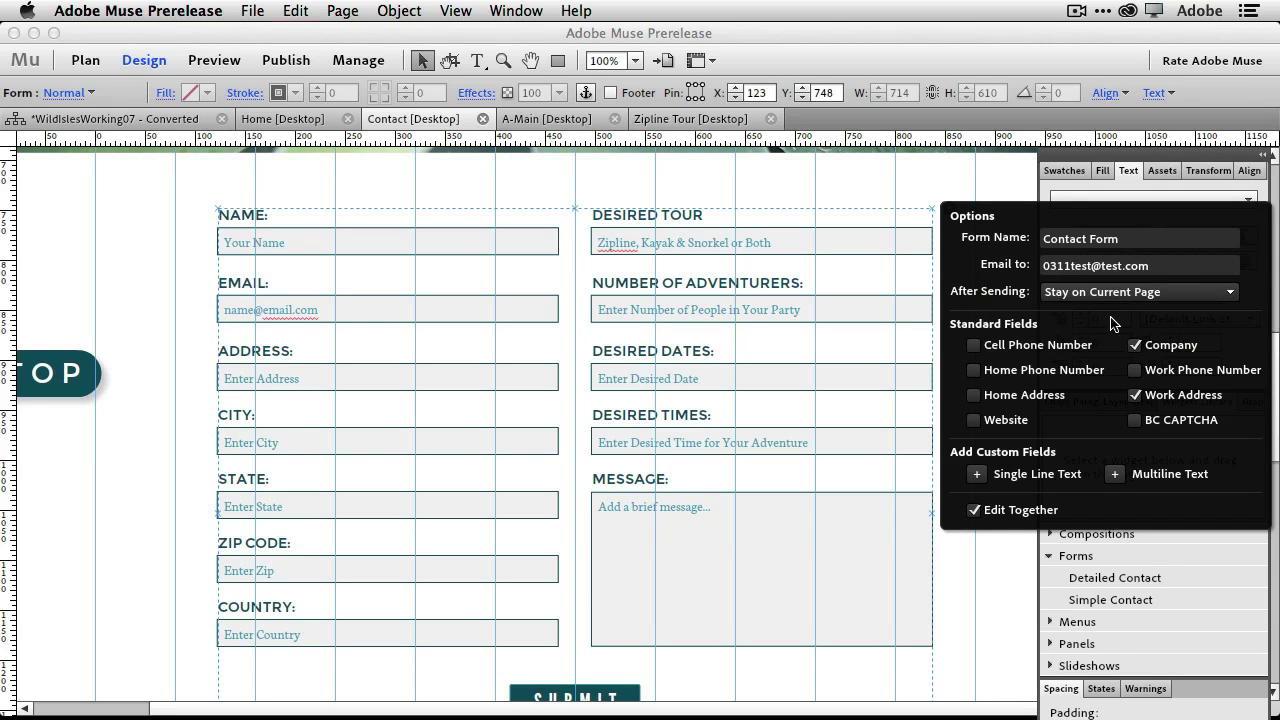
pyautogui.click(1005, 549)
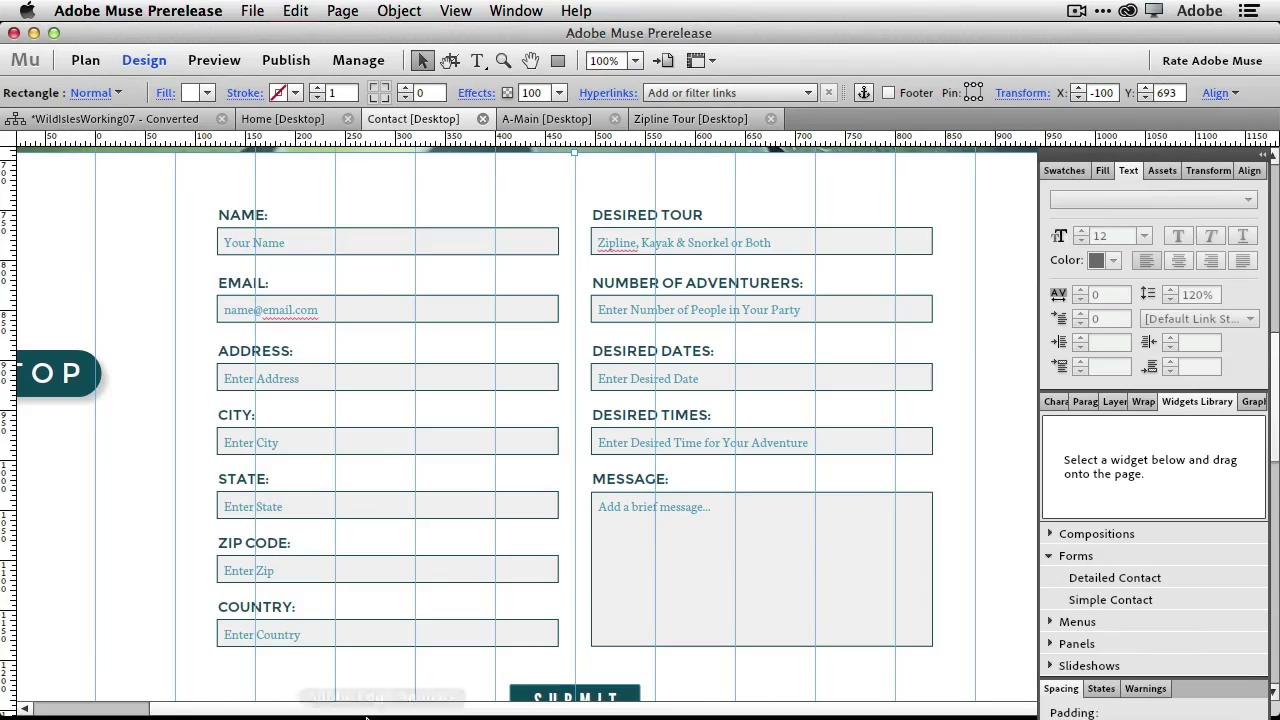
pyautogui.moveTo(212, 695)
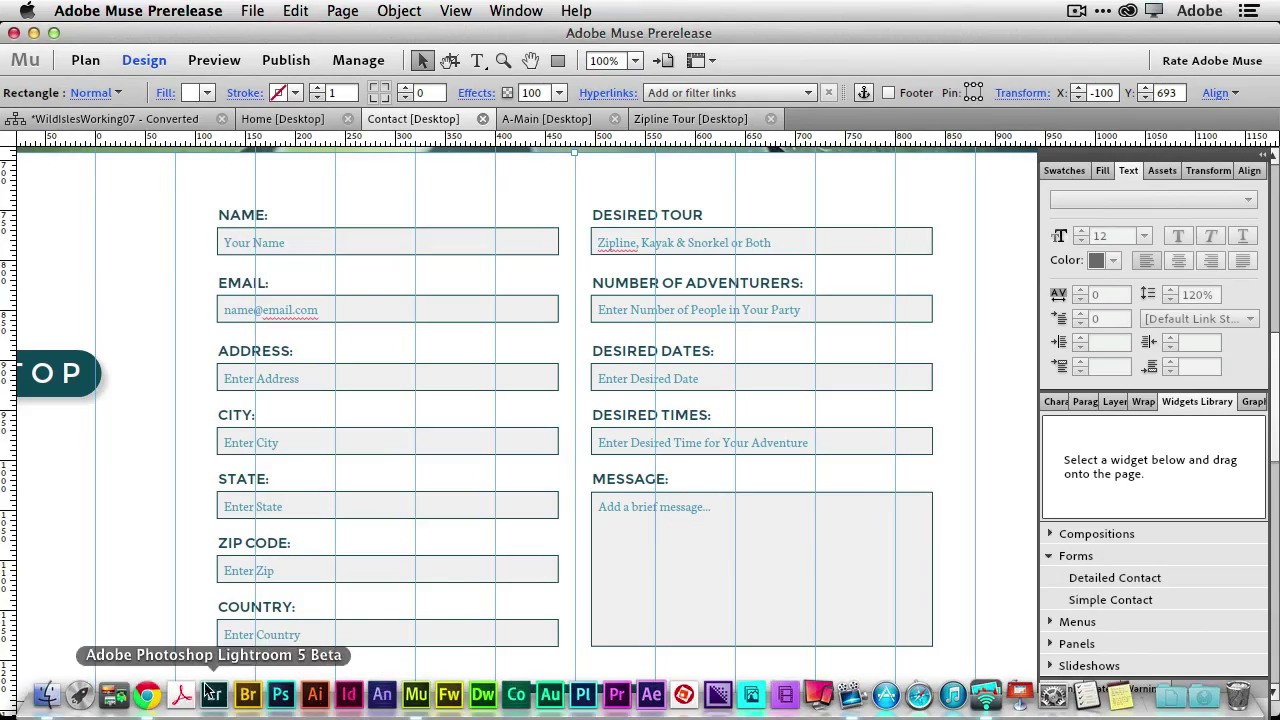
pyautogui.click(146, 695)
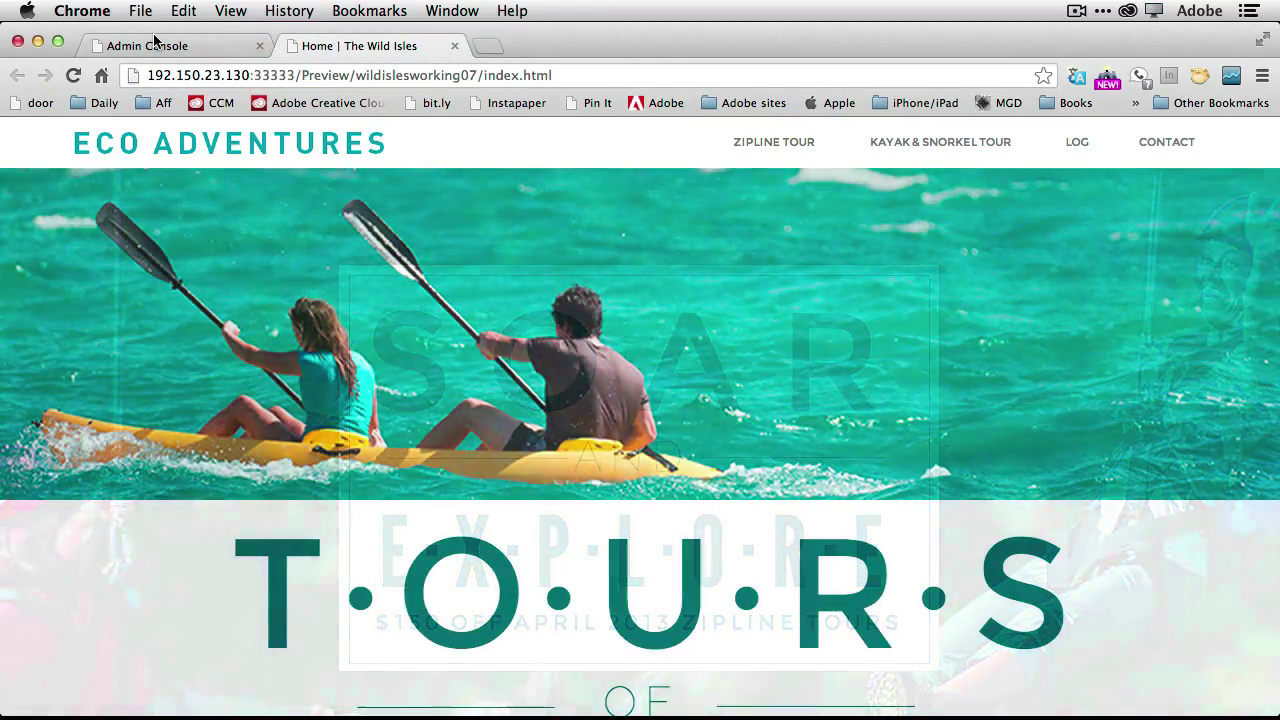
pyautogui.click(150, 45)
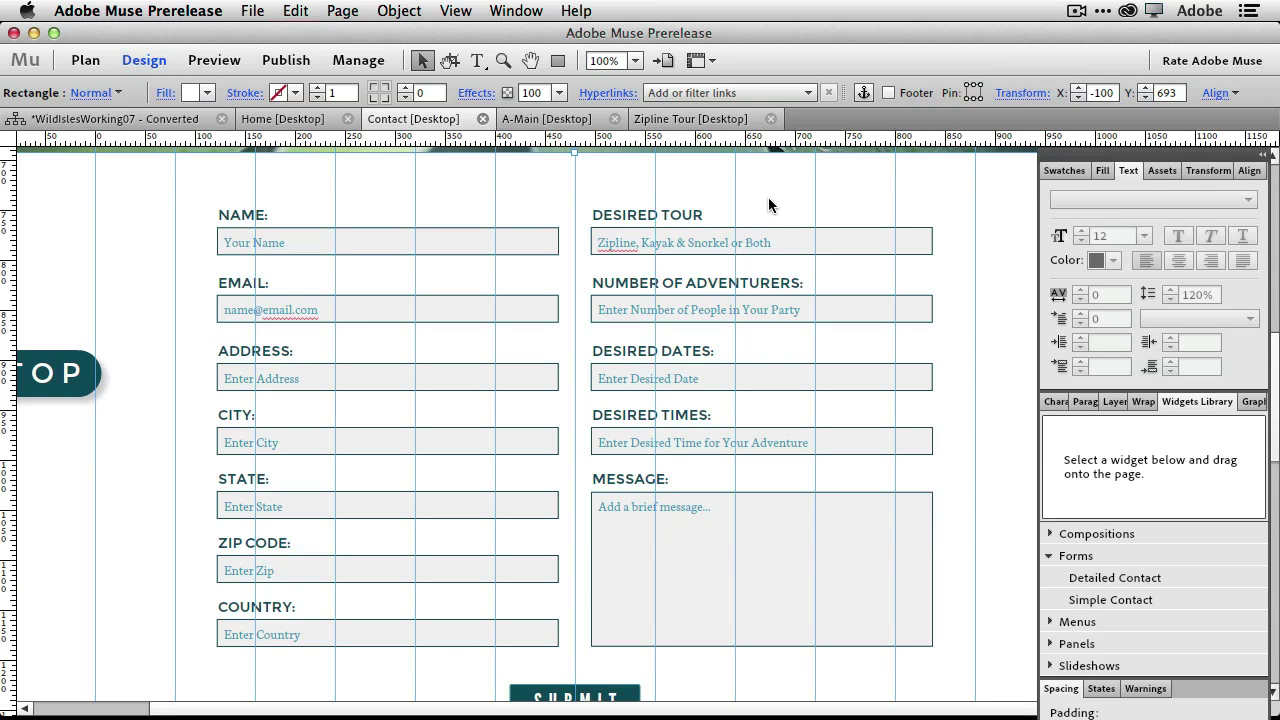
# - Open the A-Main master page and zoom out to 75%
pyautogui.click(556, 118)
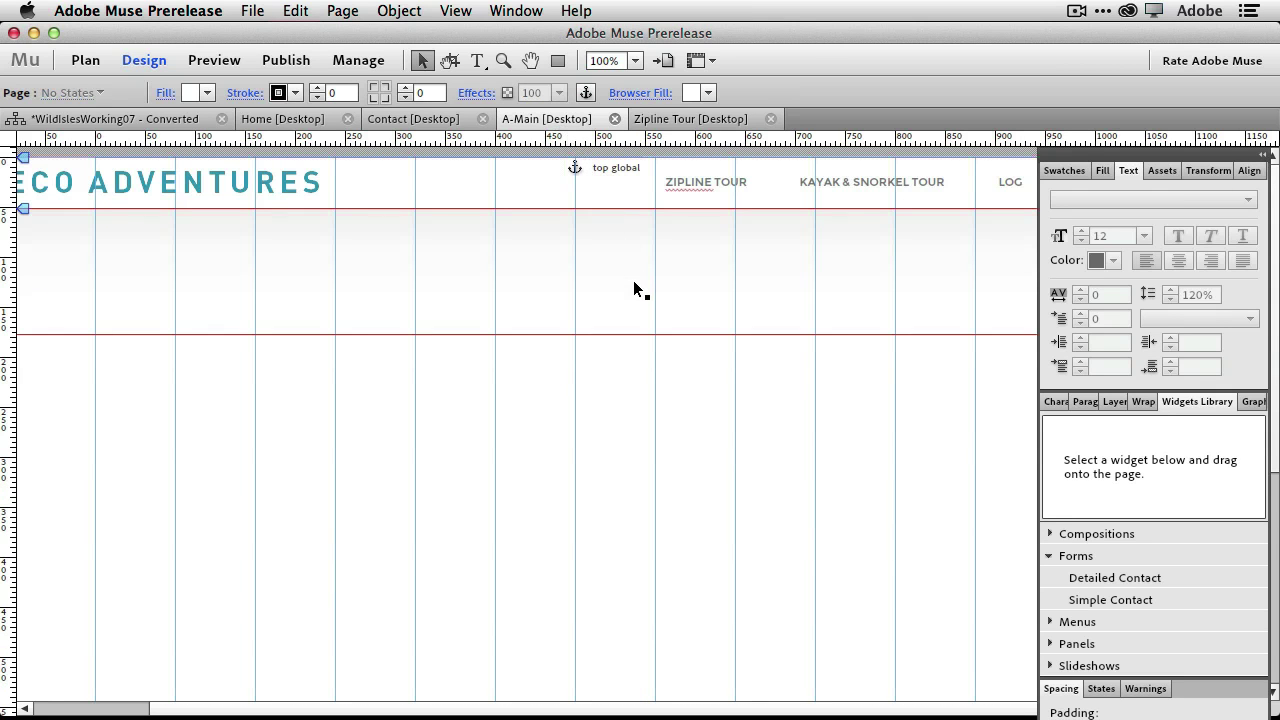
pyautogui.press('super+minus')
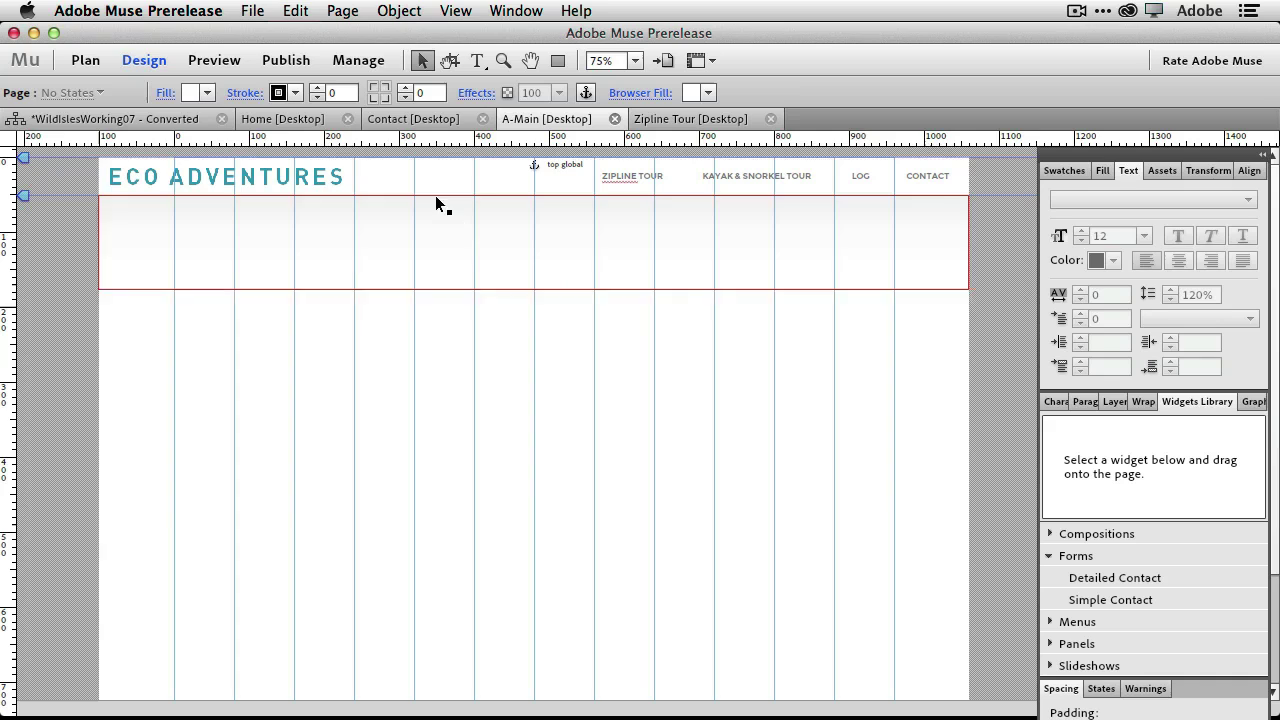
pyautogui.click(343, 11)
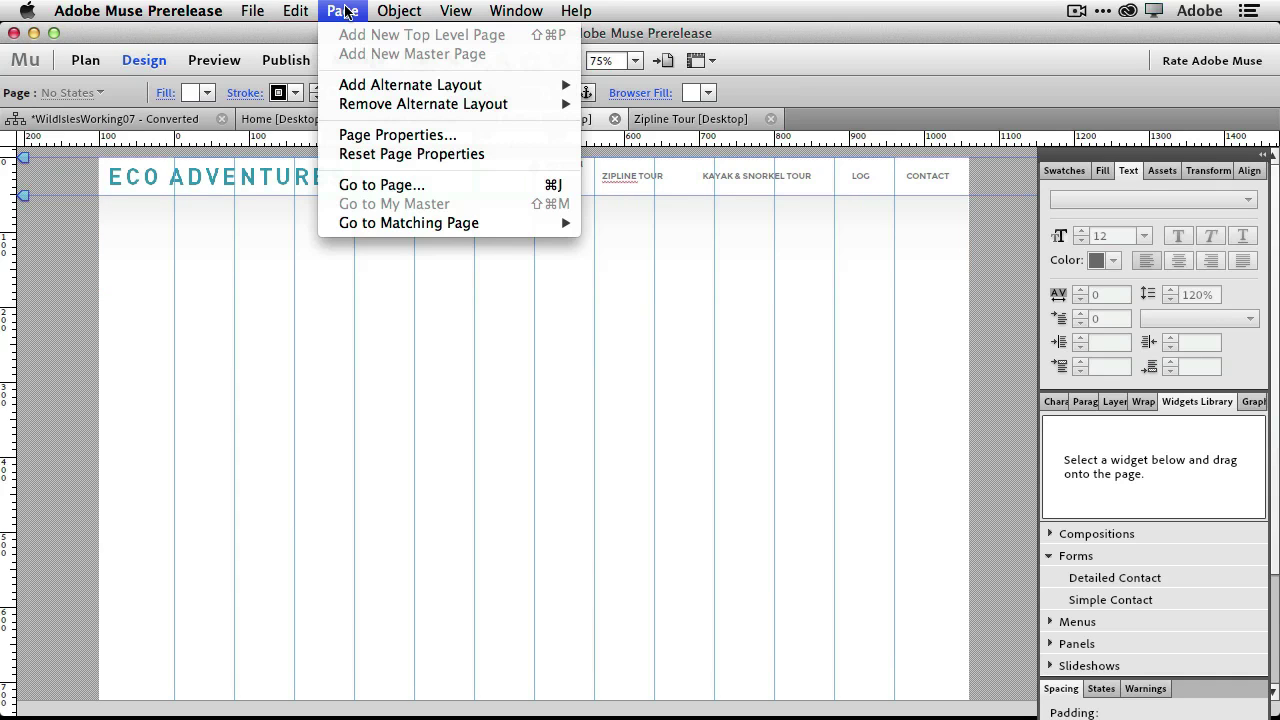
pyautogui.click(374, 137)
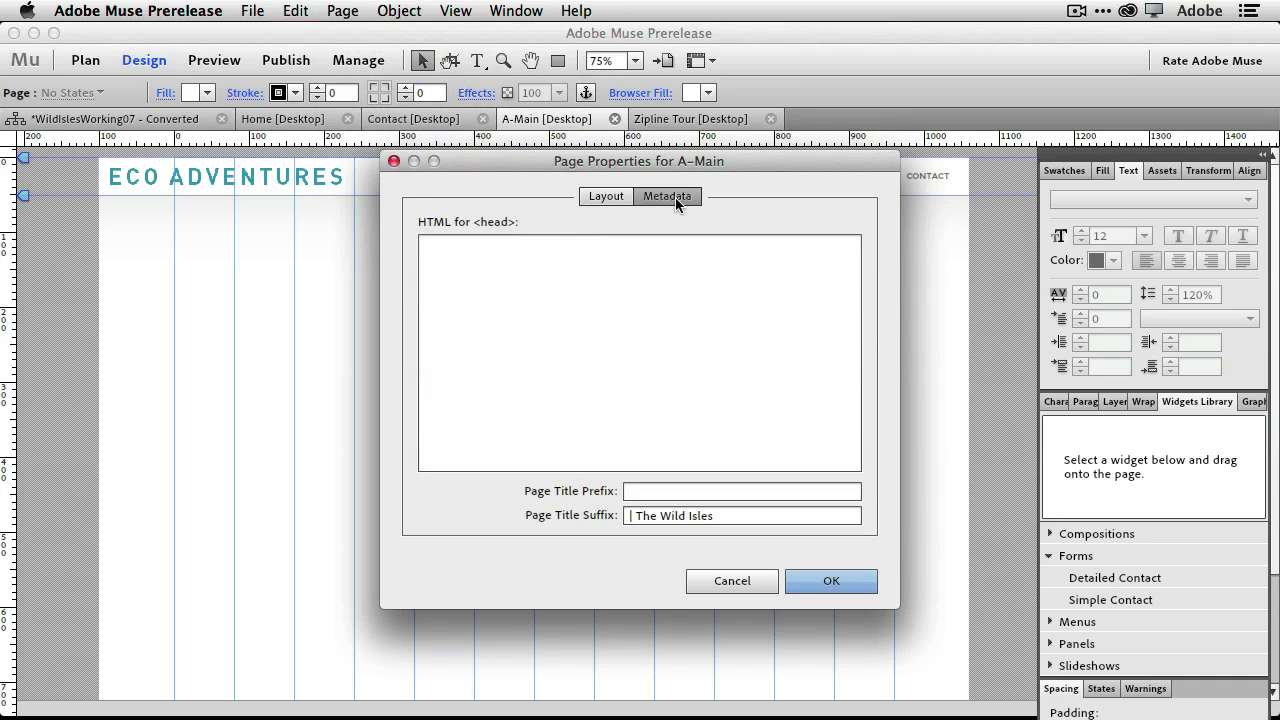
pyautogui.click(607, 196)
pyautogui.click(657, 196)
pyautogui.click(730, 581)
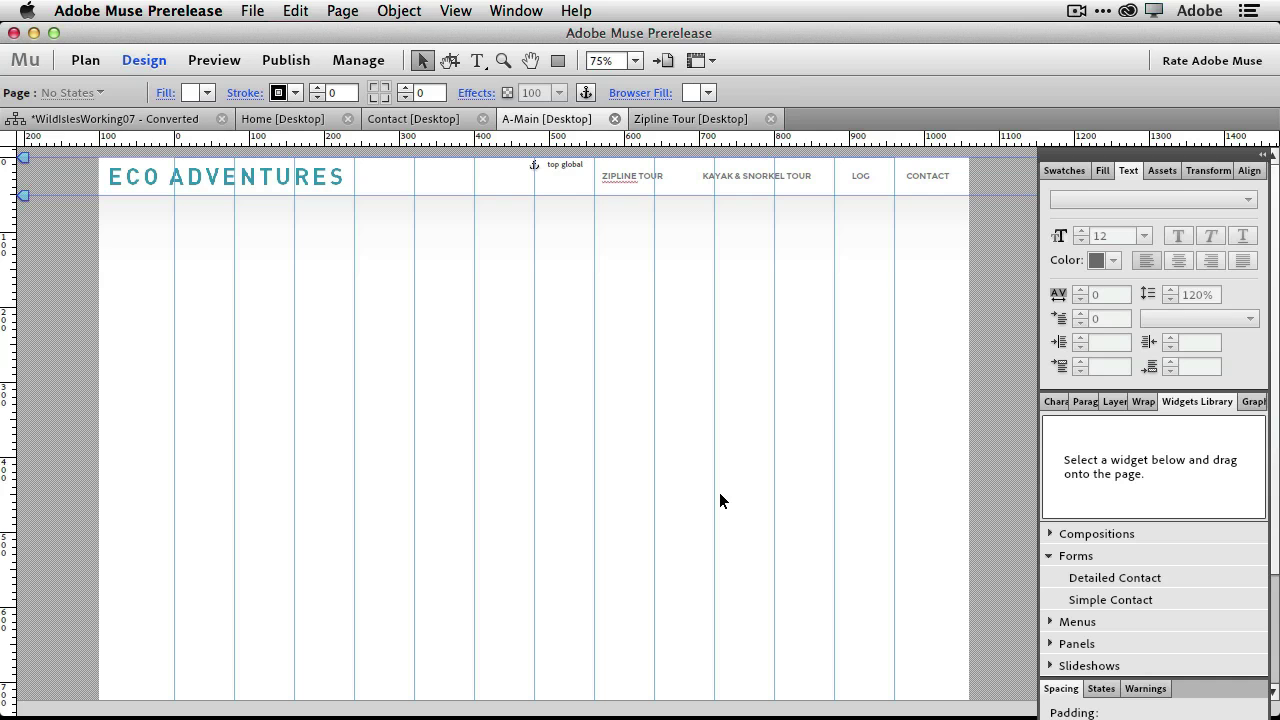
# - Switch to Chrome's Home | The Wild Isles site preview
pyautogui.press('super+Tab')
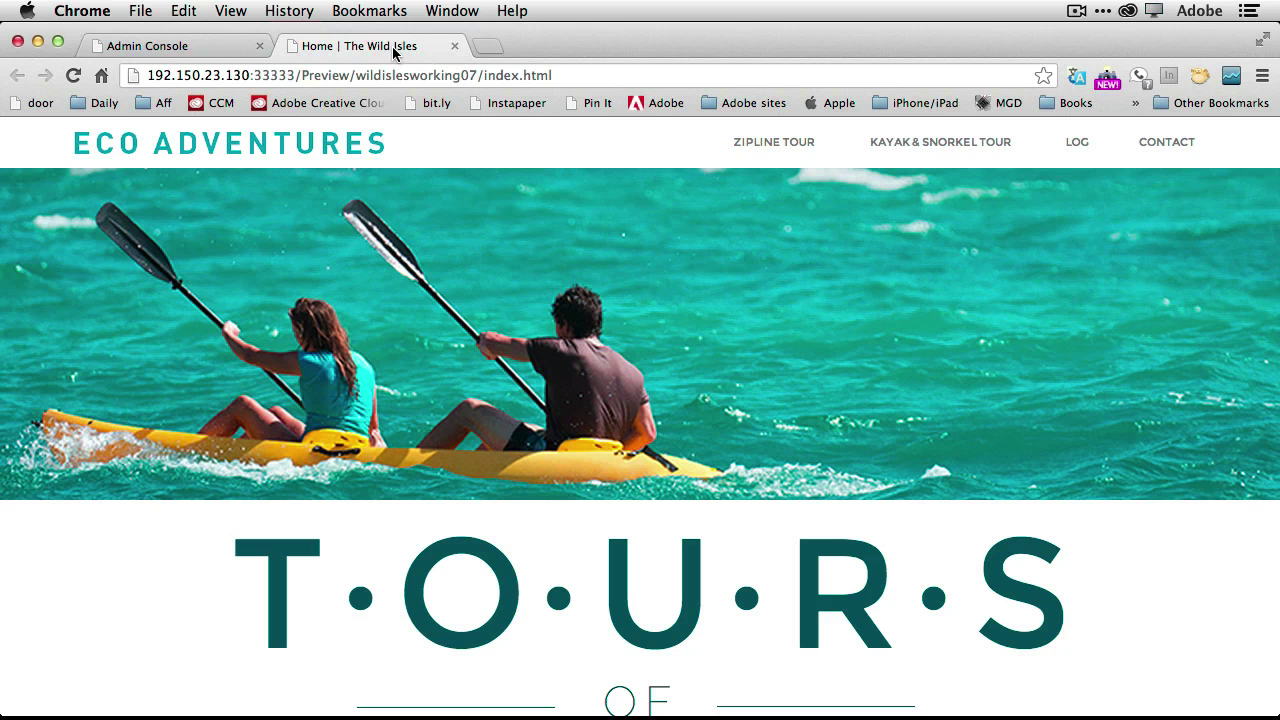
pyautogui.click(360, 46)
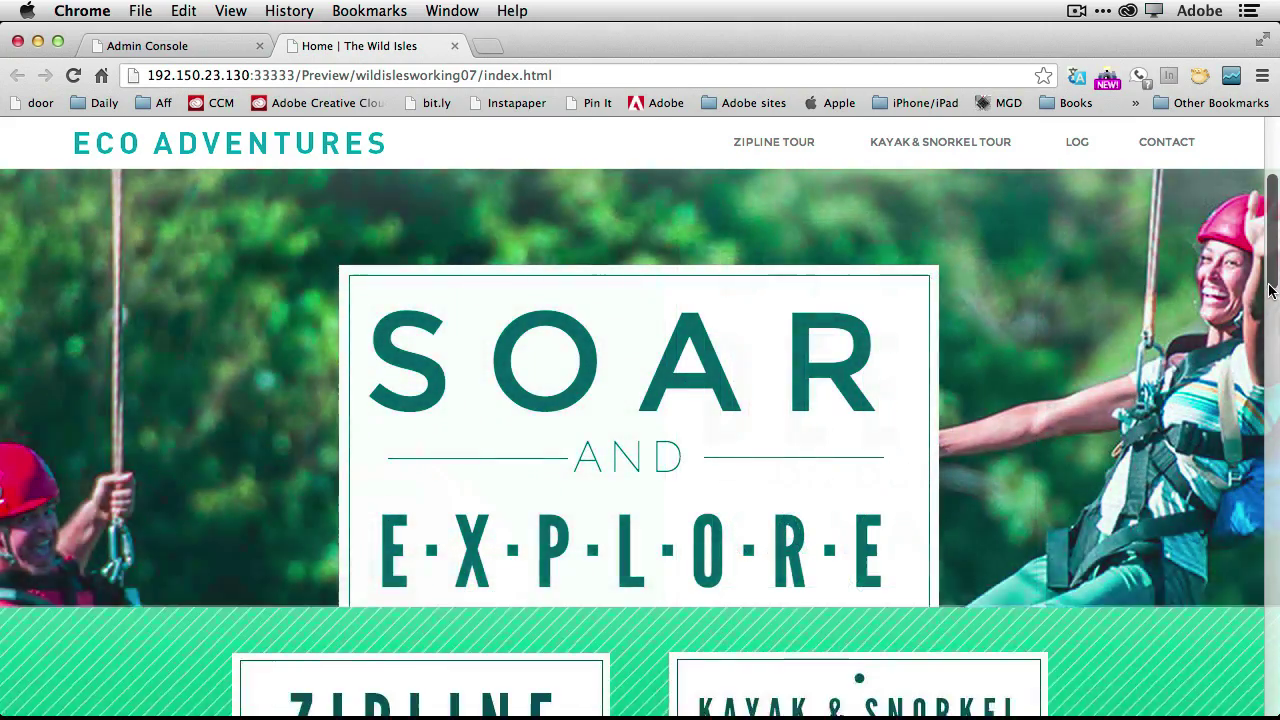
pyautogui.moveTo(1270, 305); pyautogui.dragTo(1272, 392)
pyautogui.scroll(-2, 928, 447)
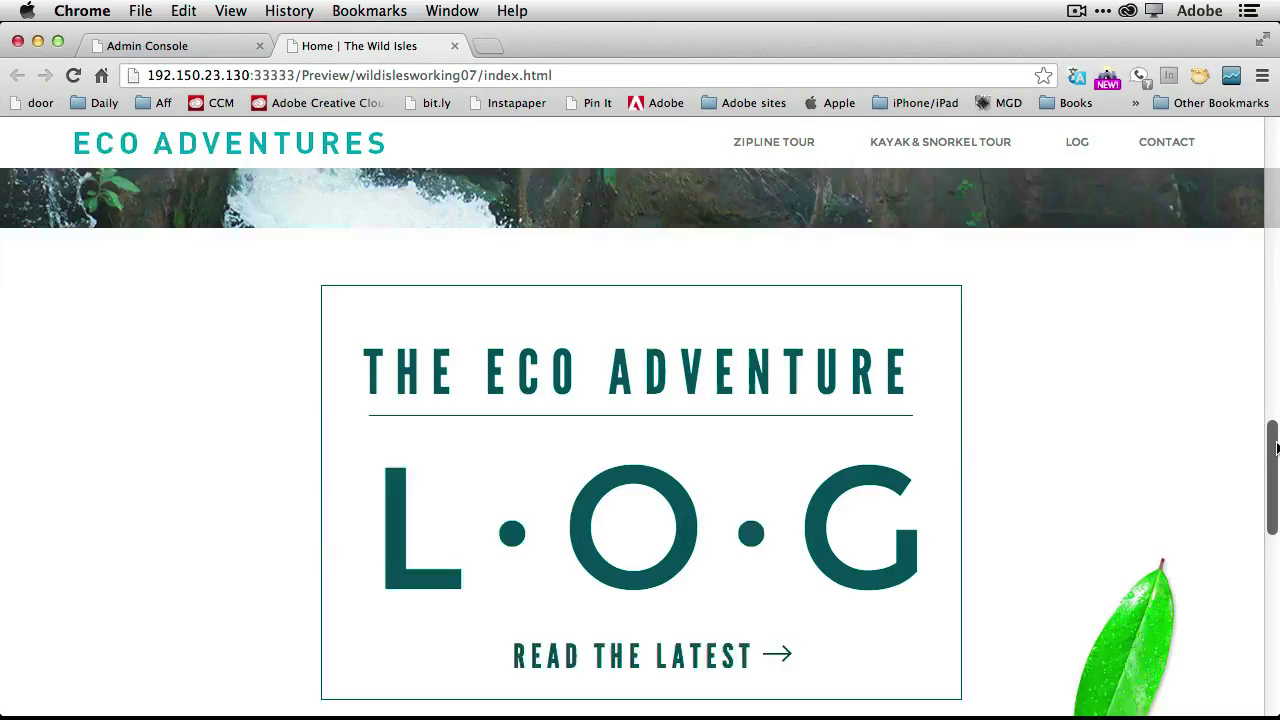
pyautogui.moveTo(1276, 448); pyautogui.dragTo(1276, 537)
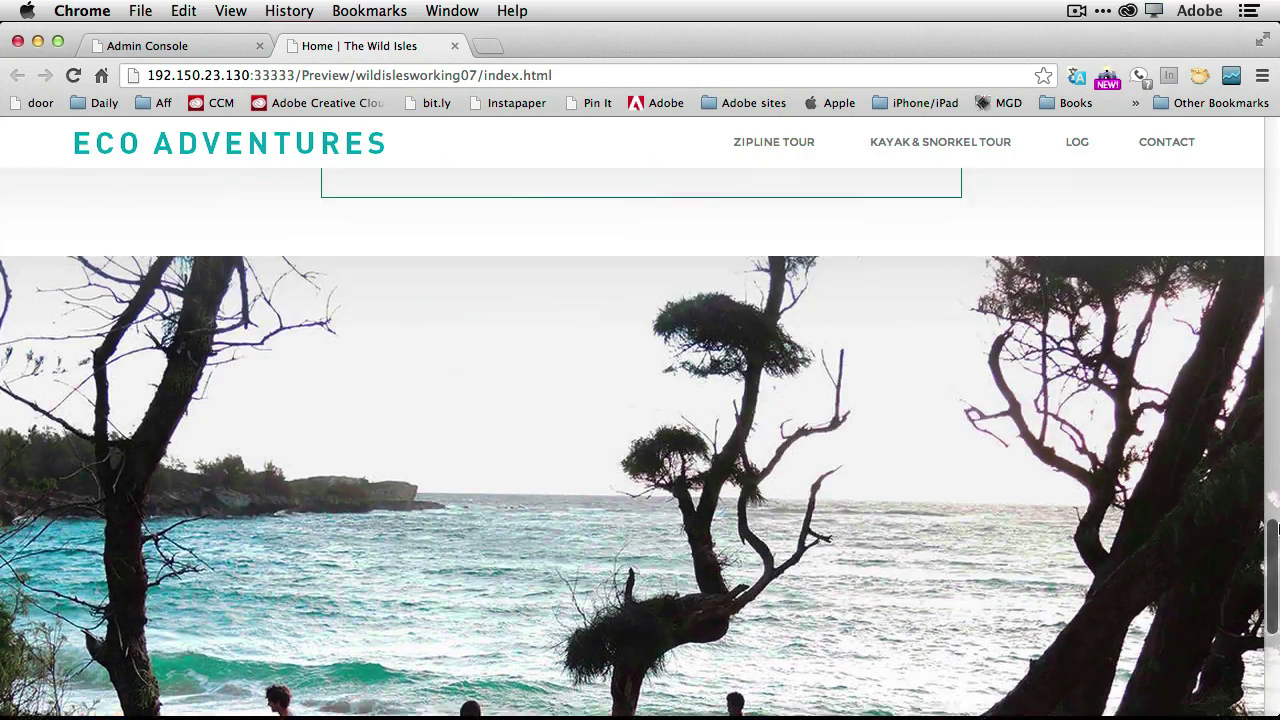
pyautogui.moveTo(1277, 530); pyautogui.dragTo(1272, 420)
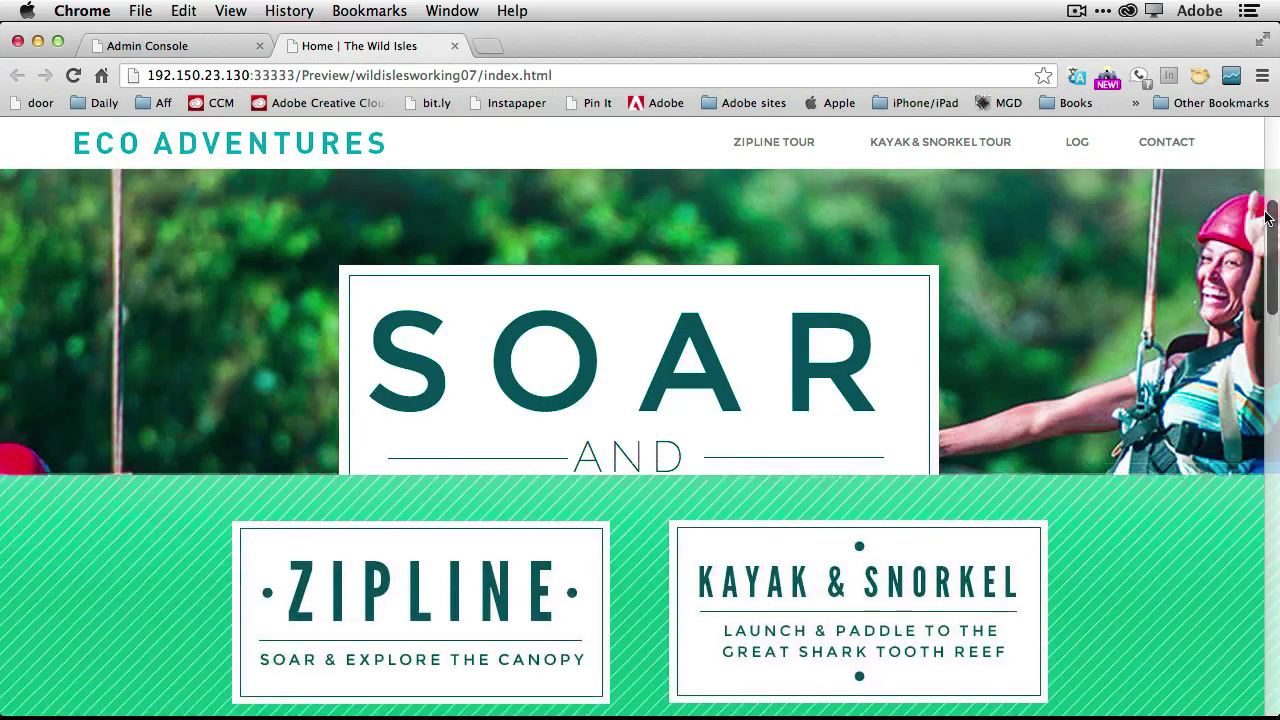
pyautogui.moveTo(1262, 181); pyautogui.dragTo(1262, 145)
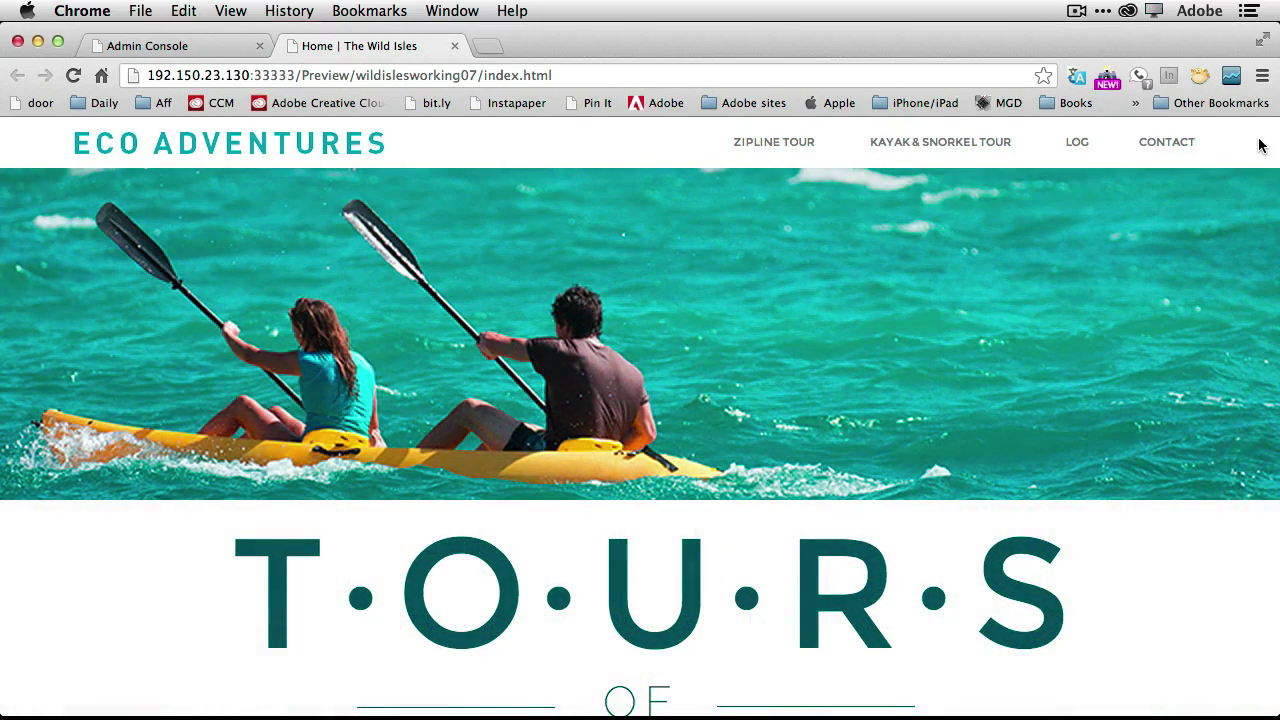
# - Return to Muse's Zipline Tour page and select the leaf image beside the tour navigation band
pyautogui.press('super+Tab')
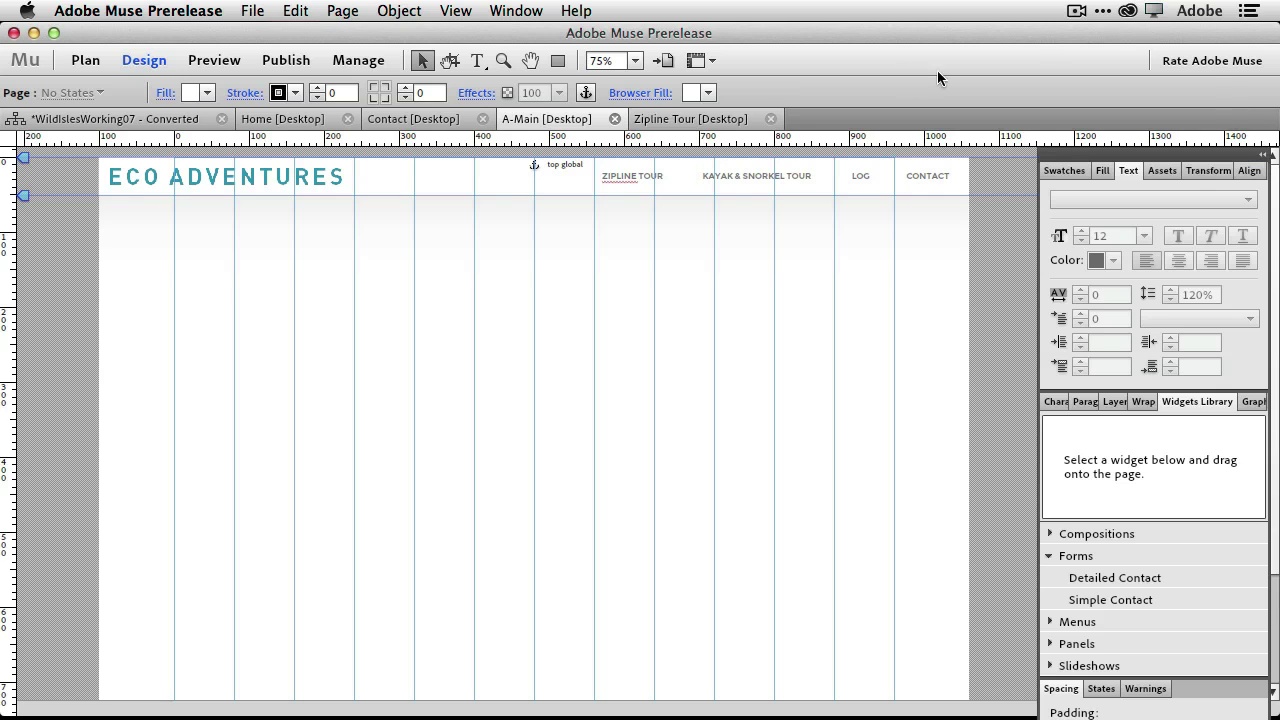
pyautogui.click(680, 118)
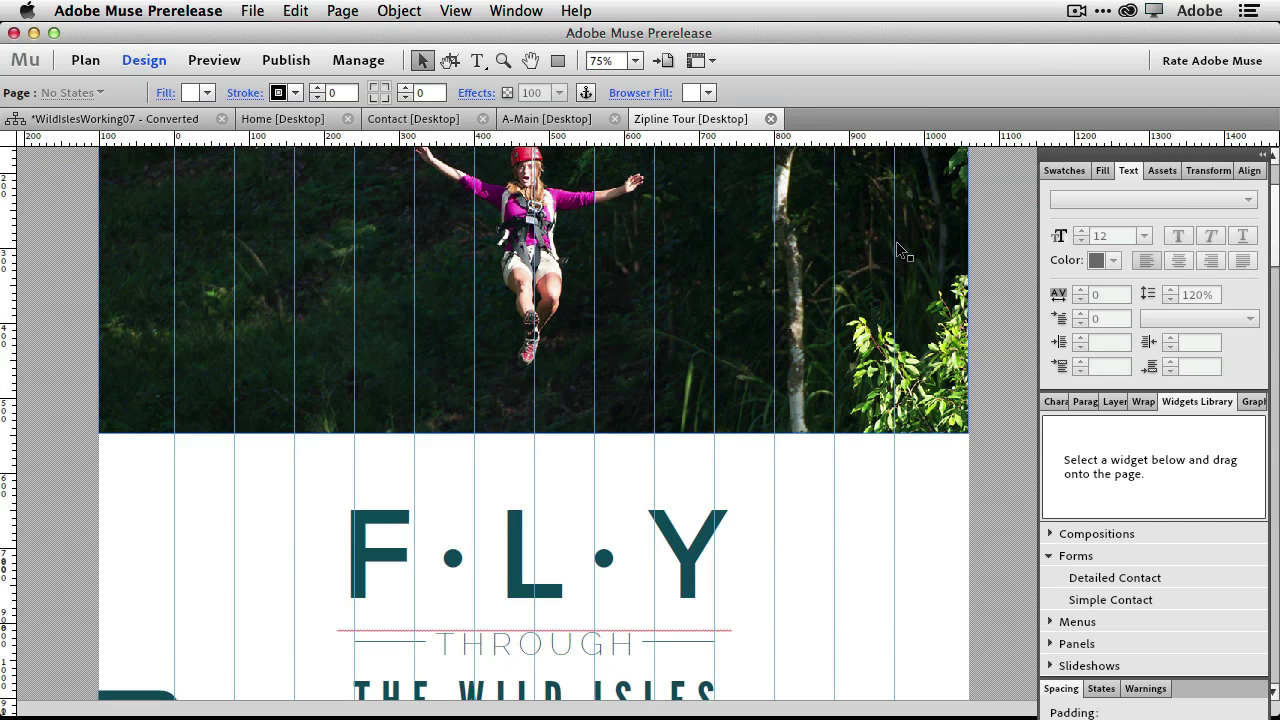
pyautogui.scroll(-5, 896, 242)
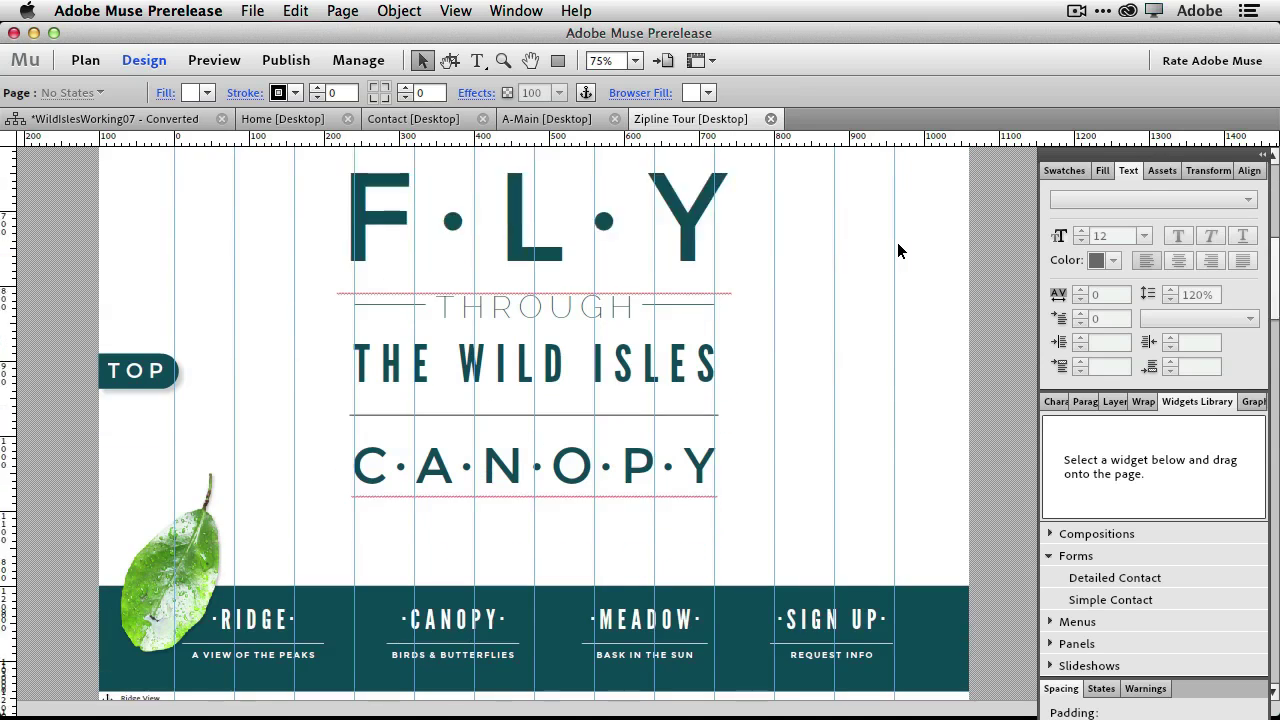
pyautogui.click(201, 435)
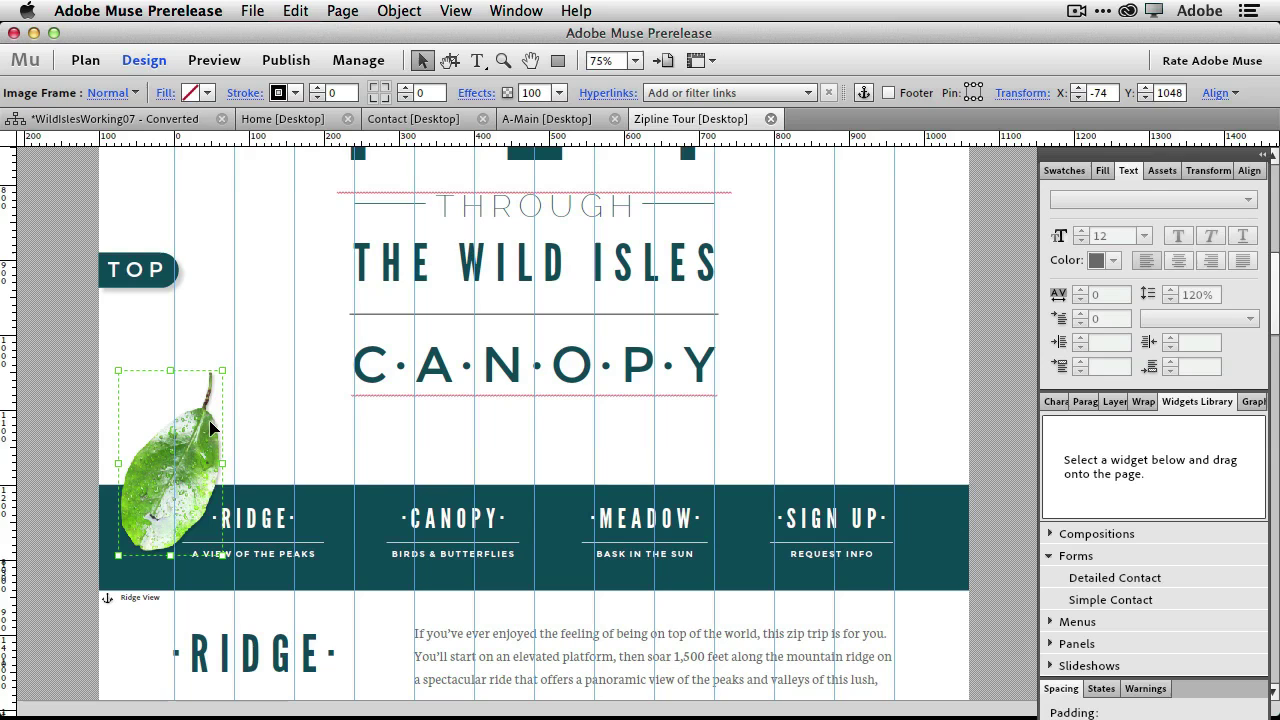
pyautogui.scroll(2, 251, 423)
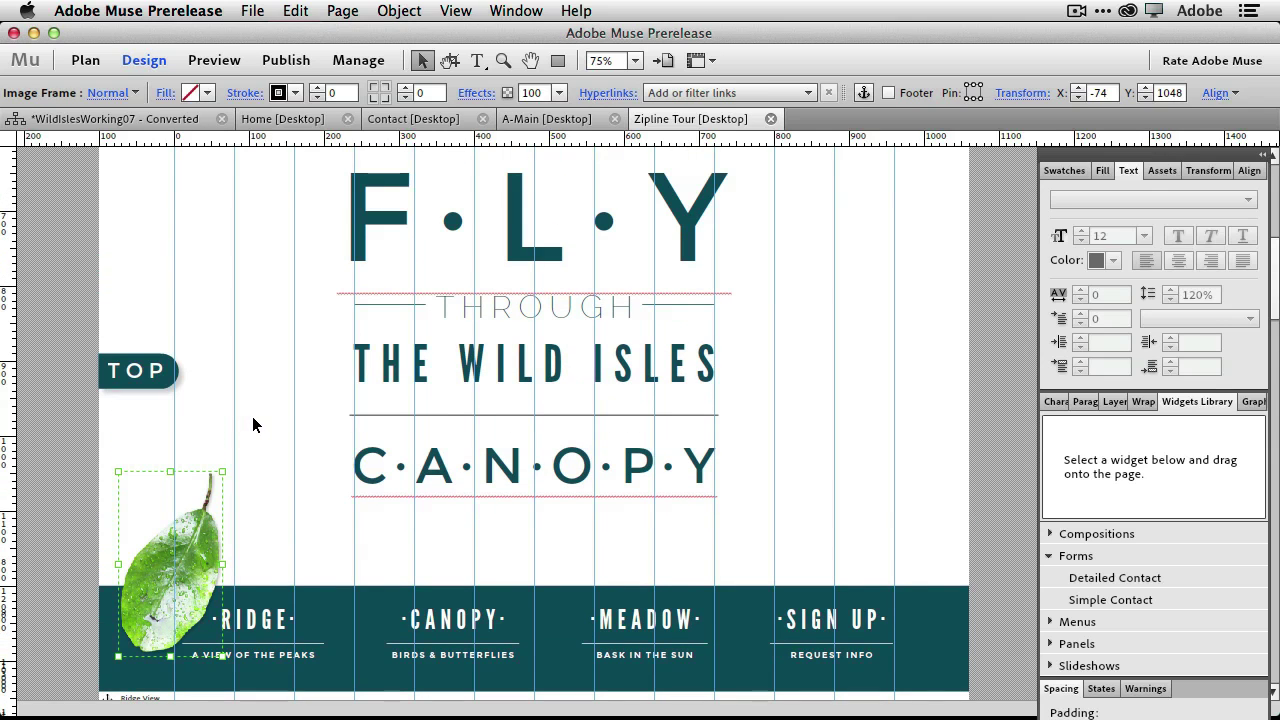
# - Enable Scroll Motion on the leaf with key position 483 px, before-key 2/0 and after-key 2/1
pyautogui.click(477, 93)
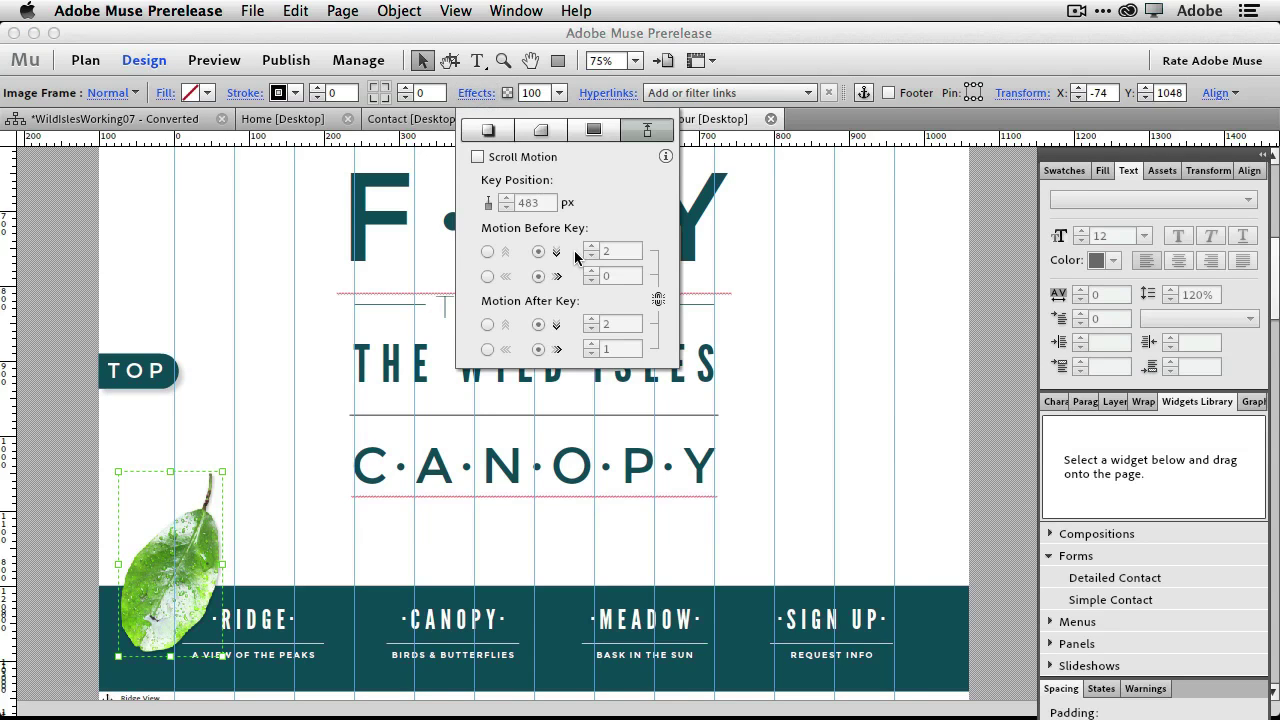
pyautogui.click(489, 130)
pyautogui.click(643, 131)
pyautogui.click(511, 160)
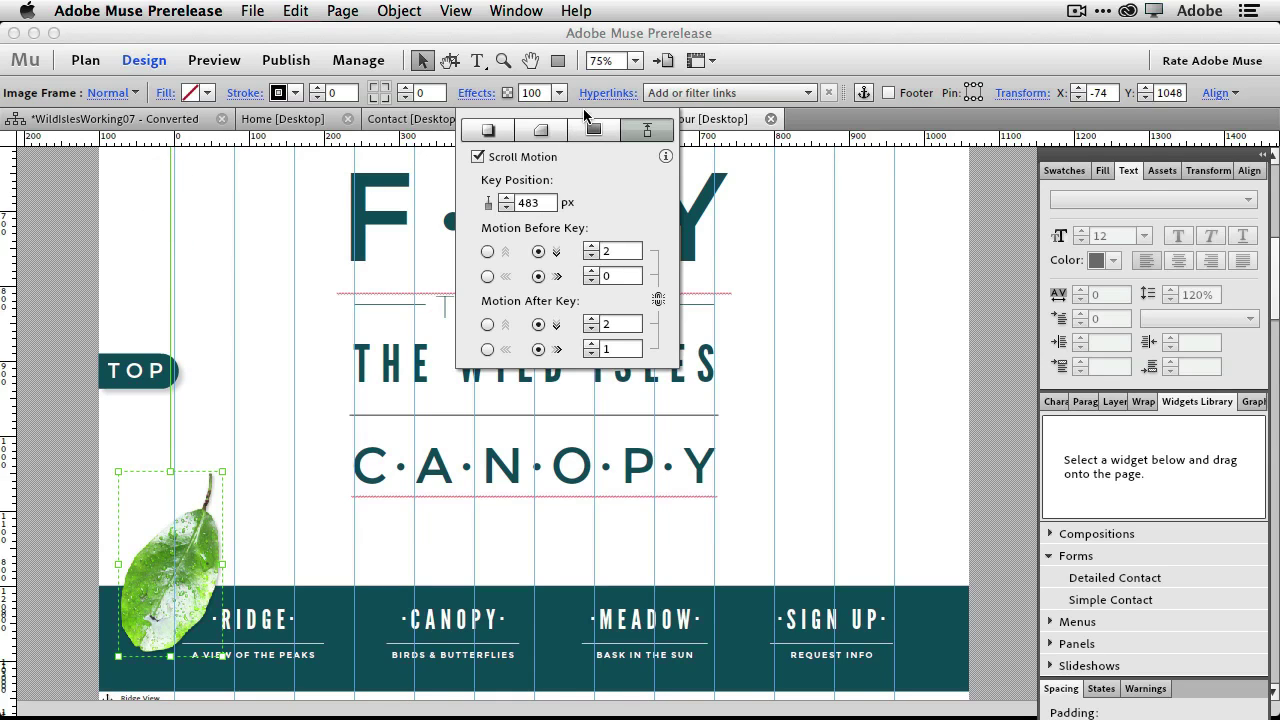
# - Drag the leaf's green key-position handle to Browser Top 483 px, just above the header photo's edge
pyautogui.click(737, 62)
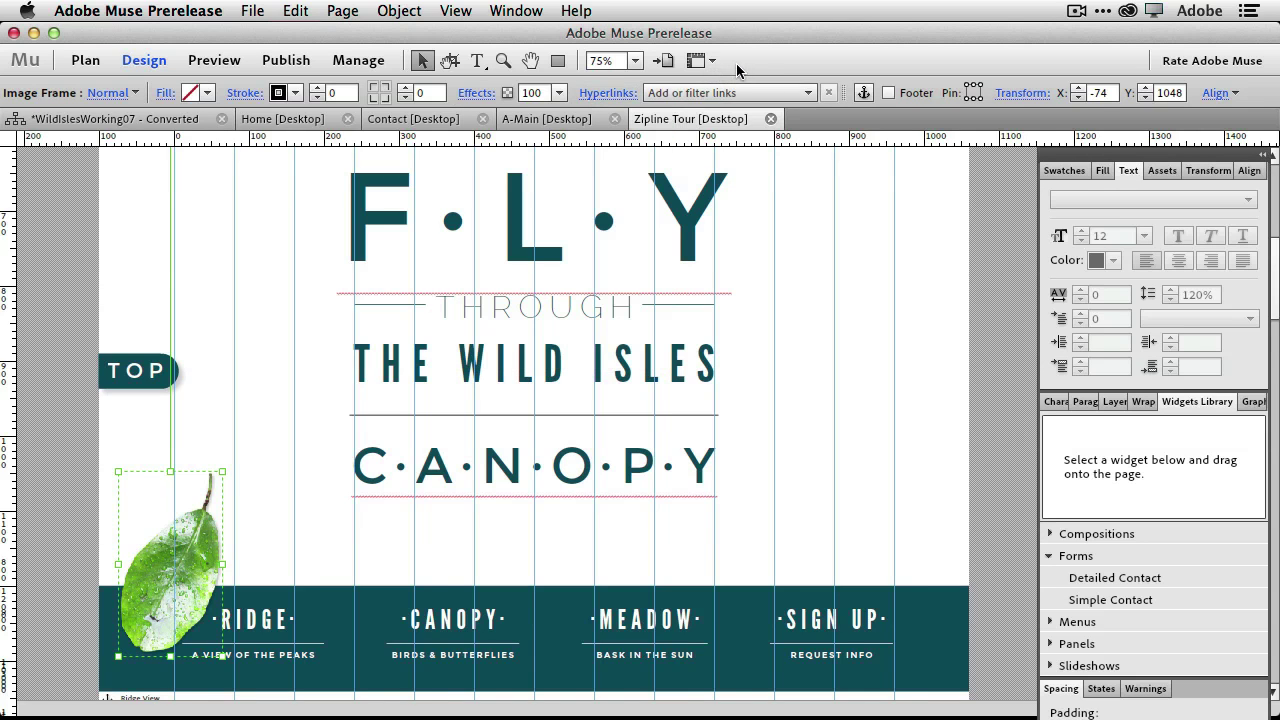
pyautogui.scroll(3, 318, 292)
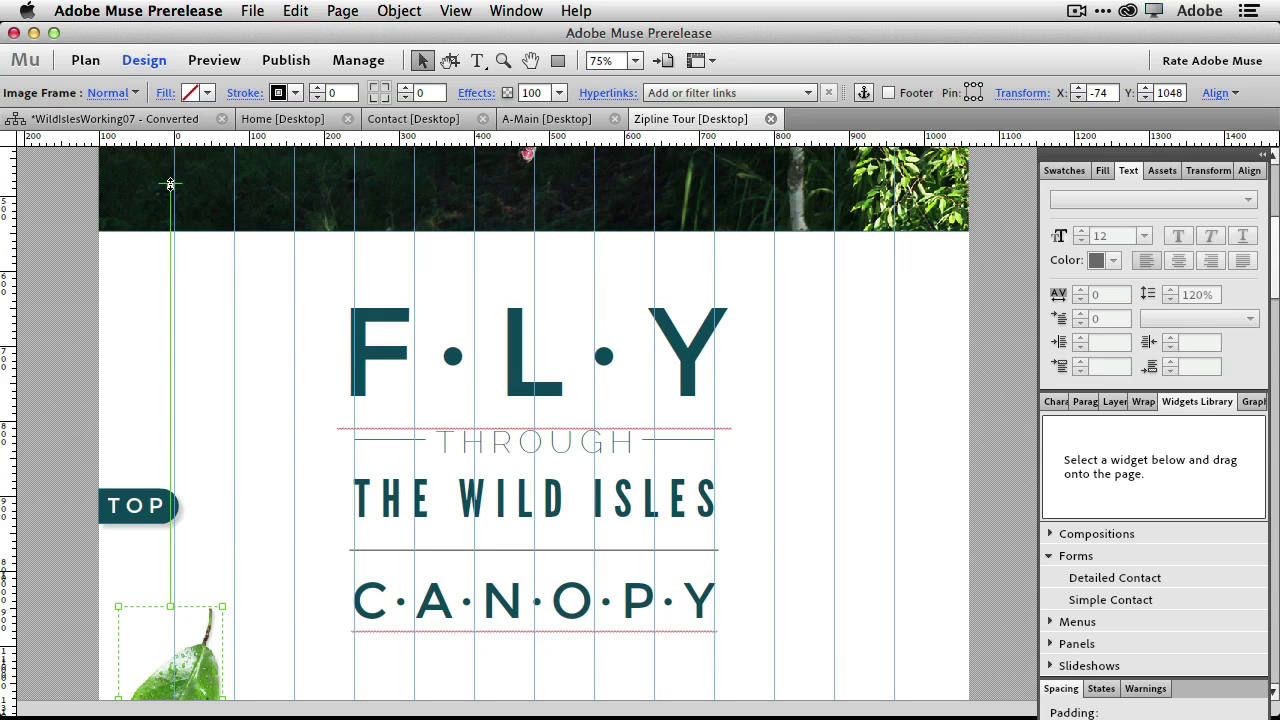
pyautogui.press('Tab')
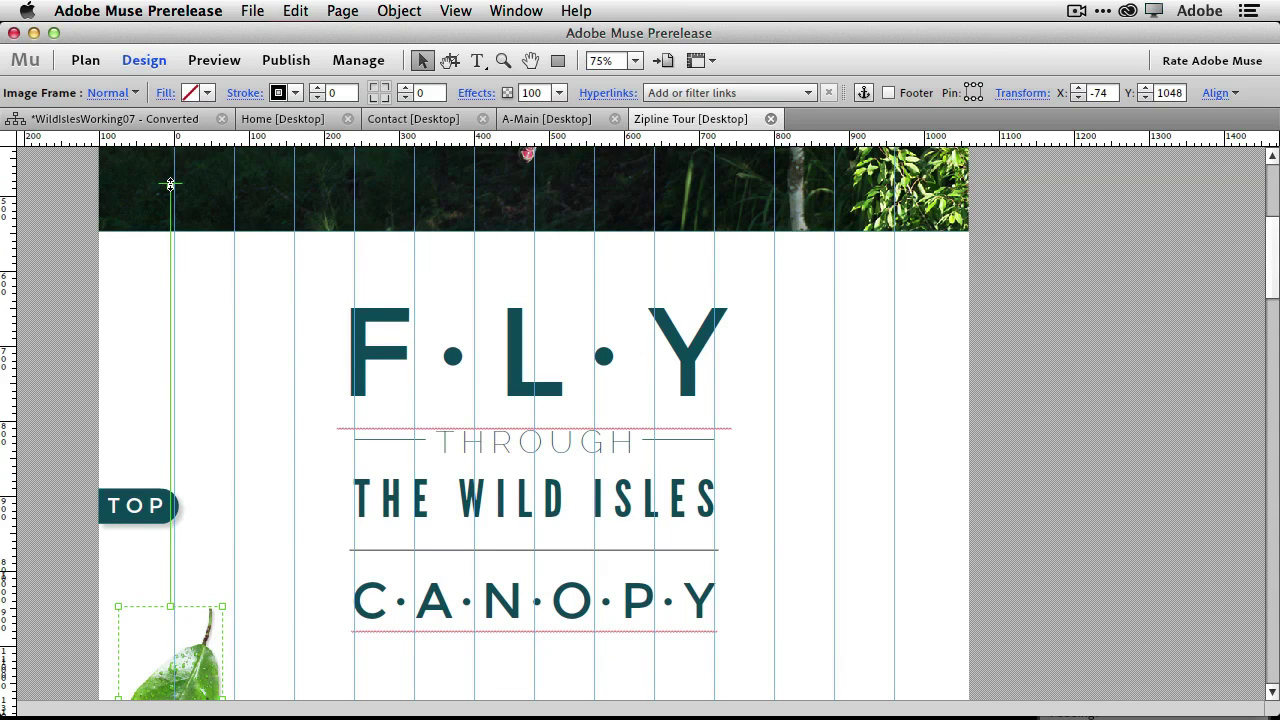
pyautogui.press('Tab')
pyautogui.moveTo(170, 184)
pyautogui.mouseDown()
pyautogui.moveTo(169, 223)
pyautogui.moveTo(173, 186)
pyautogui.mouseUp()
pyautogui.scroll(5, 227, 243)
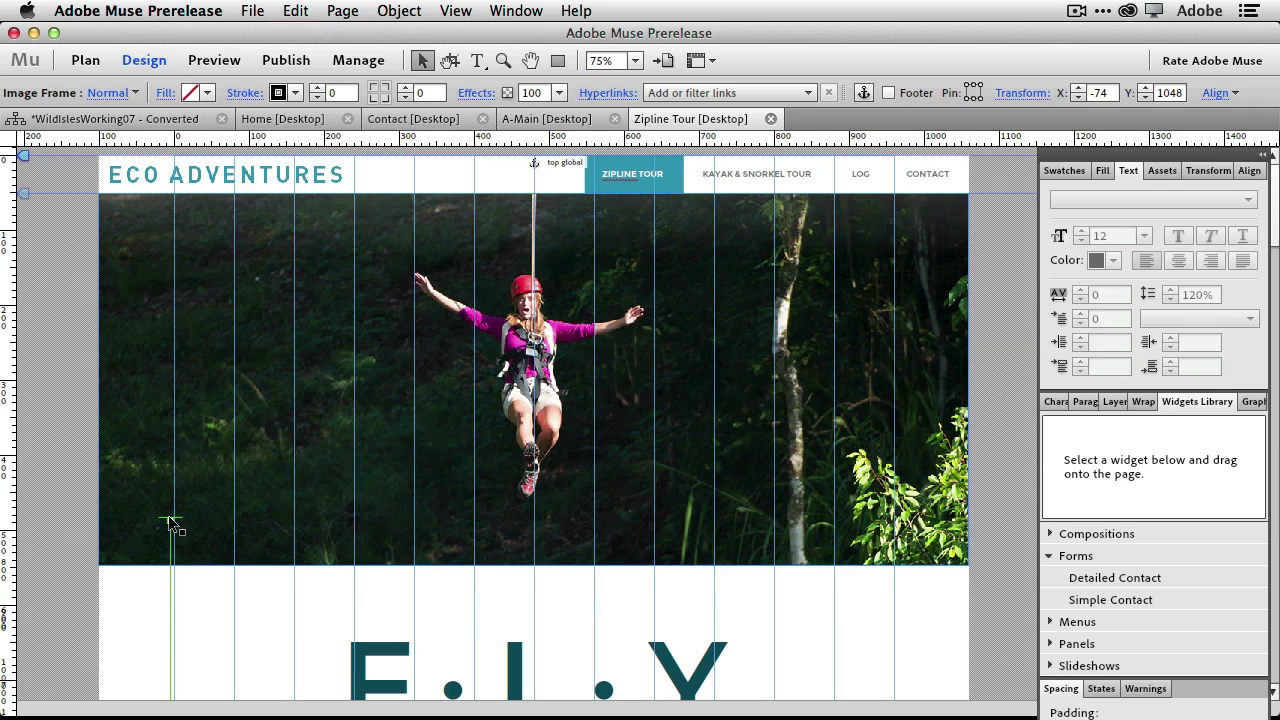
pyautogui.scroll(-4, 222, 517)
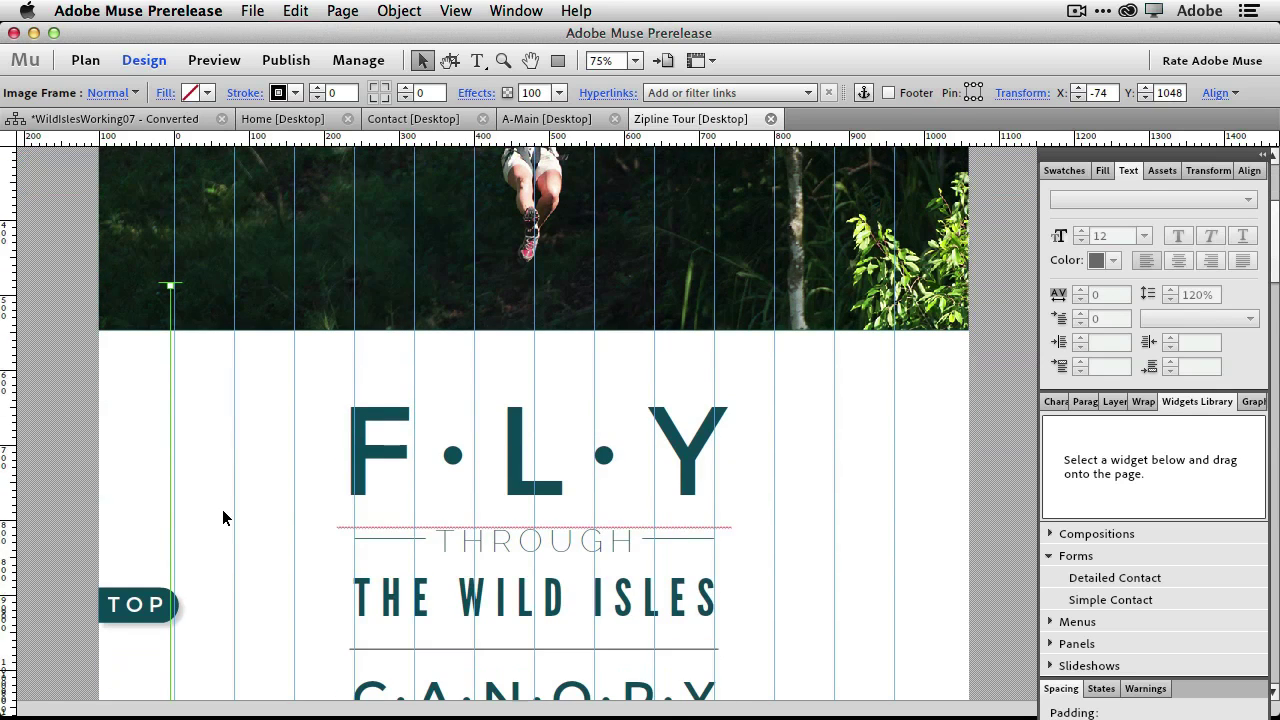
pyautogui.scroll(2, 222, 517)
# - Export the Zipline Tour page with File > Preview Page in Browser to view it in Chrome
pyautogui.click(252, 10)
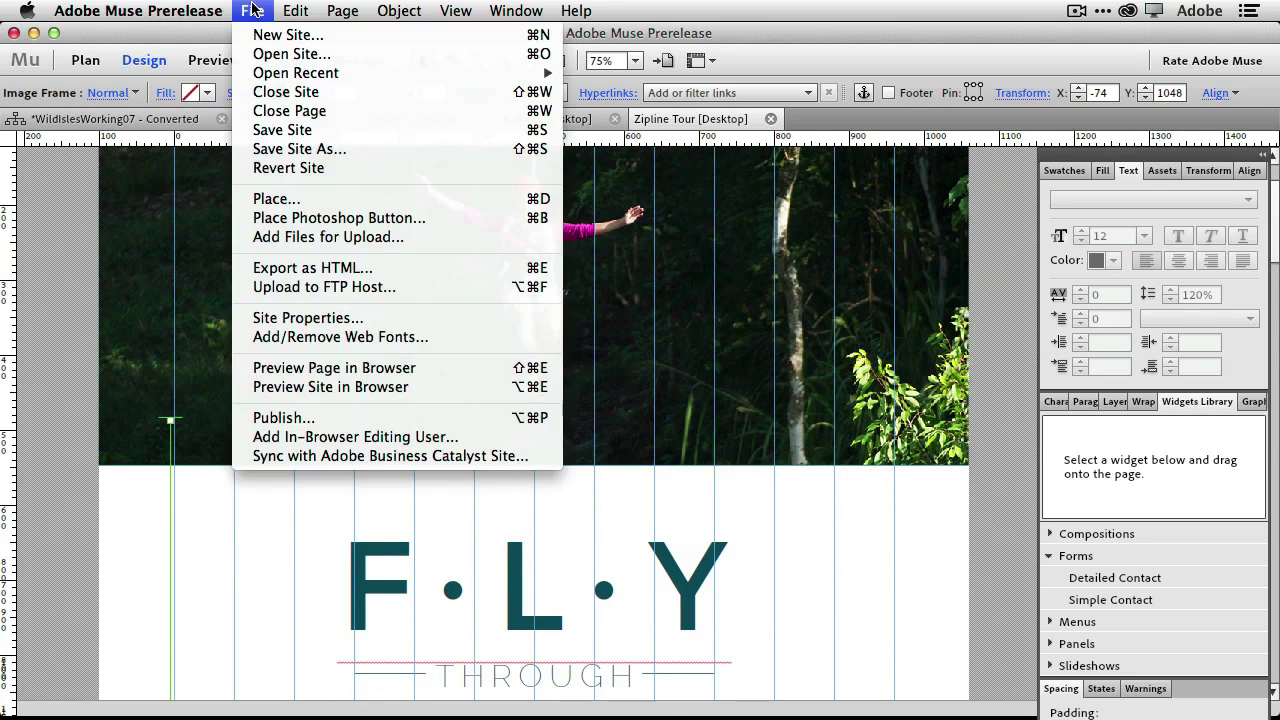
pyautogui.click(333, 370)
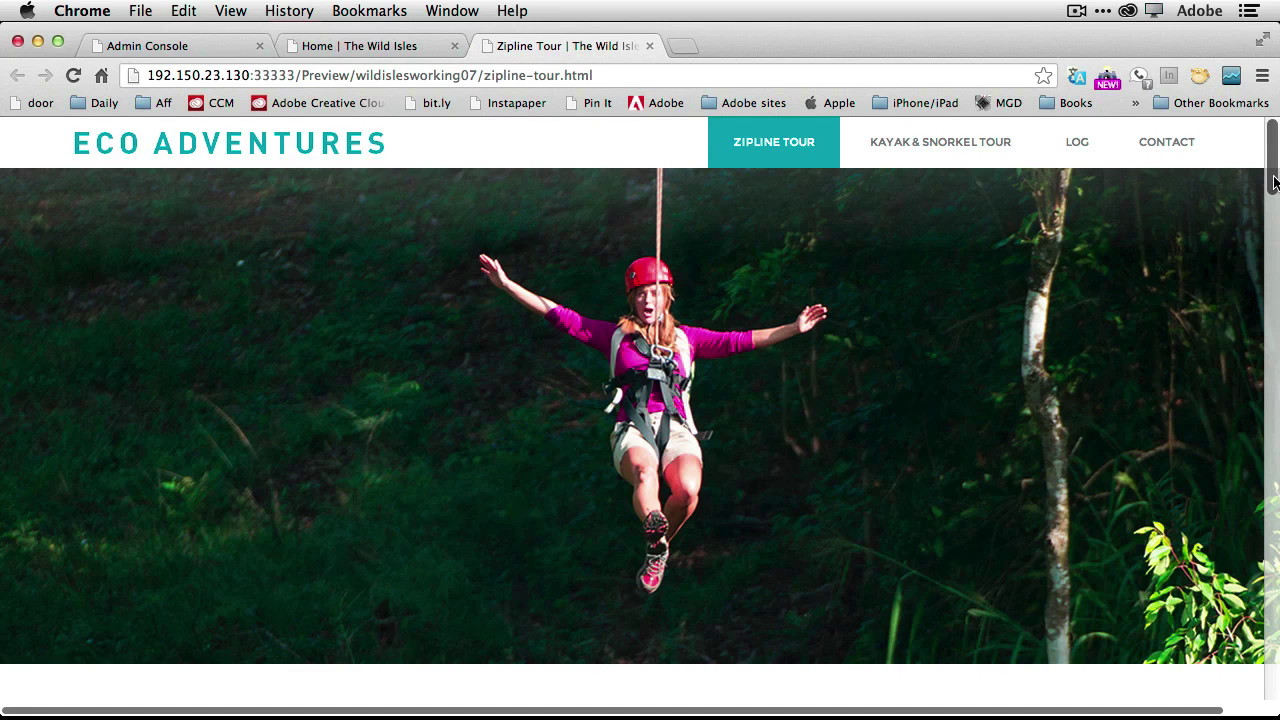
pyautogui.moveTo(1274, 180); pyautogui.dragTo(1273, 208)
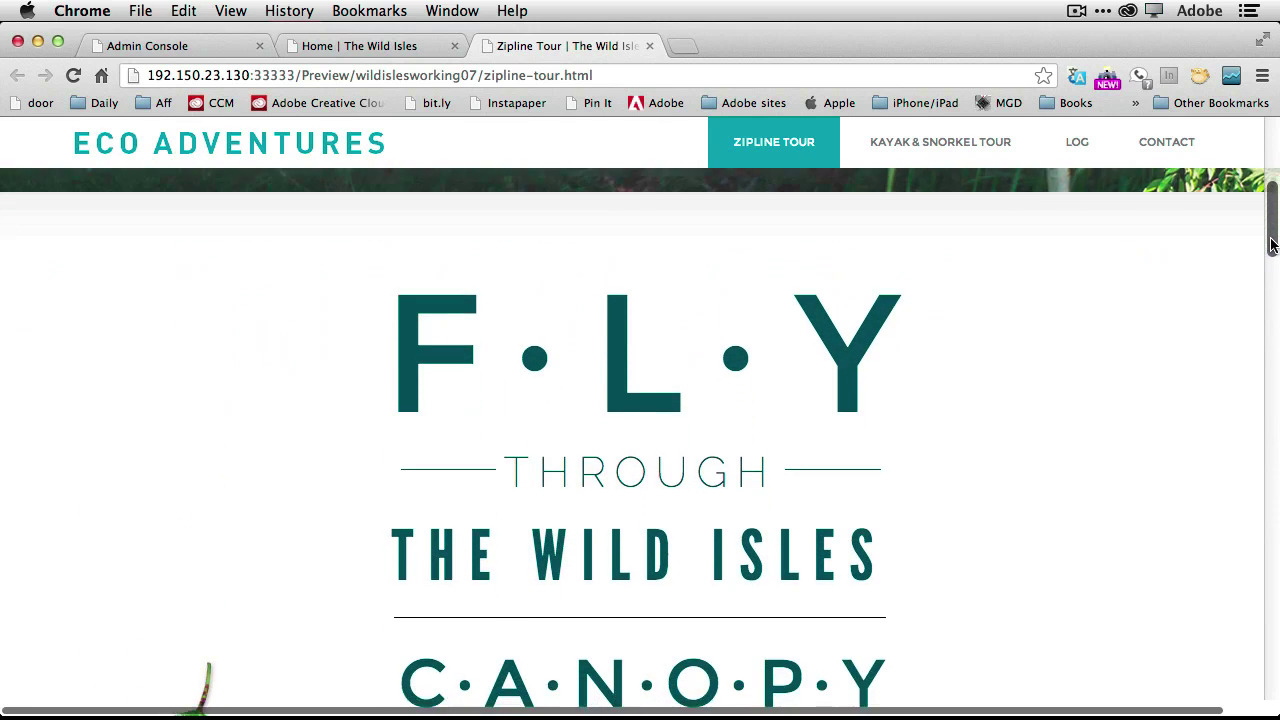
pyautogui.moveTo(1273, 242); pyautogui.dragTo(1274, 493)
# - Give the Canopy leaf scroll motion at key 2052 px, speeds 0.5 vertical and 2 horizontal
pyautogui.scroll(-2, 1270, 455)
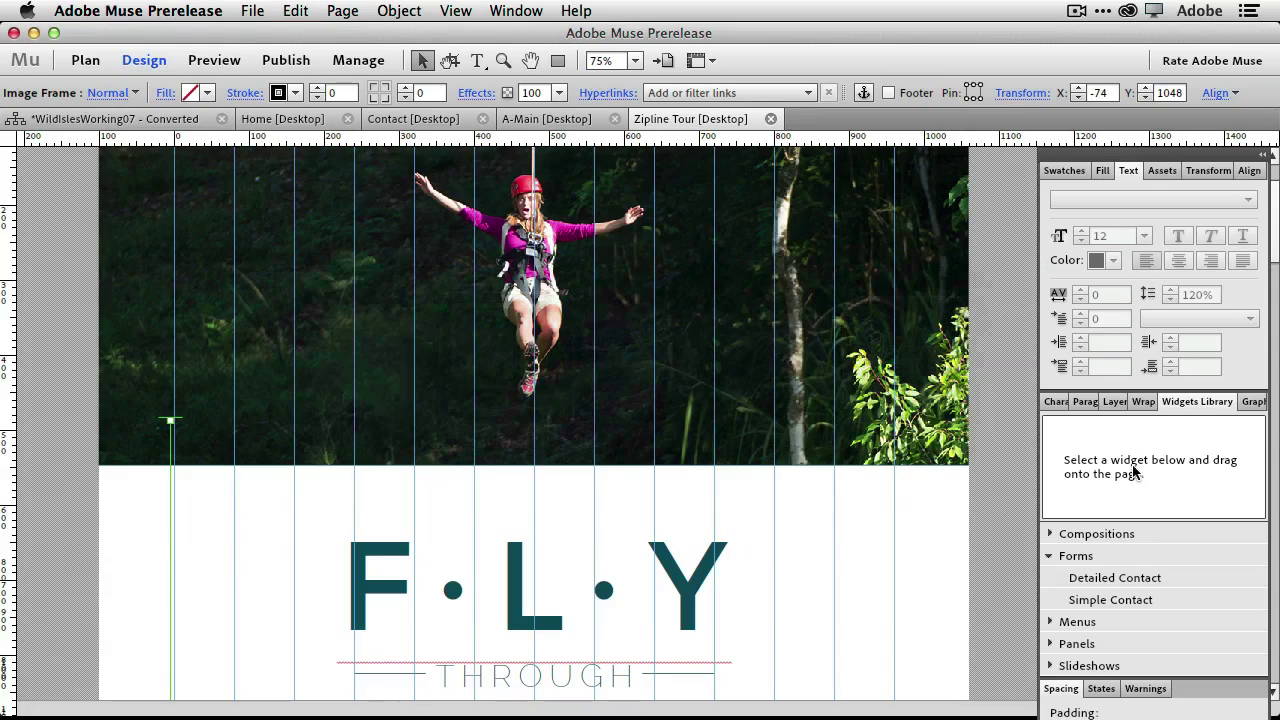
pyautogui.scroll(-15, 988, 330)
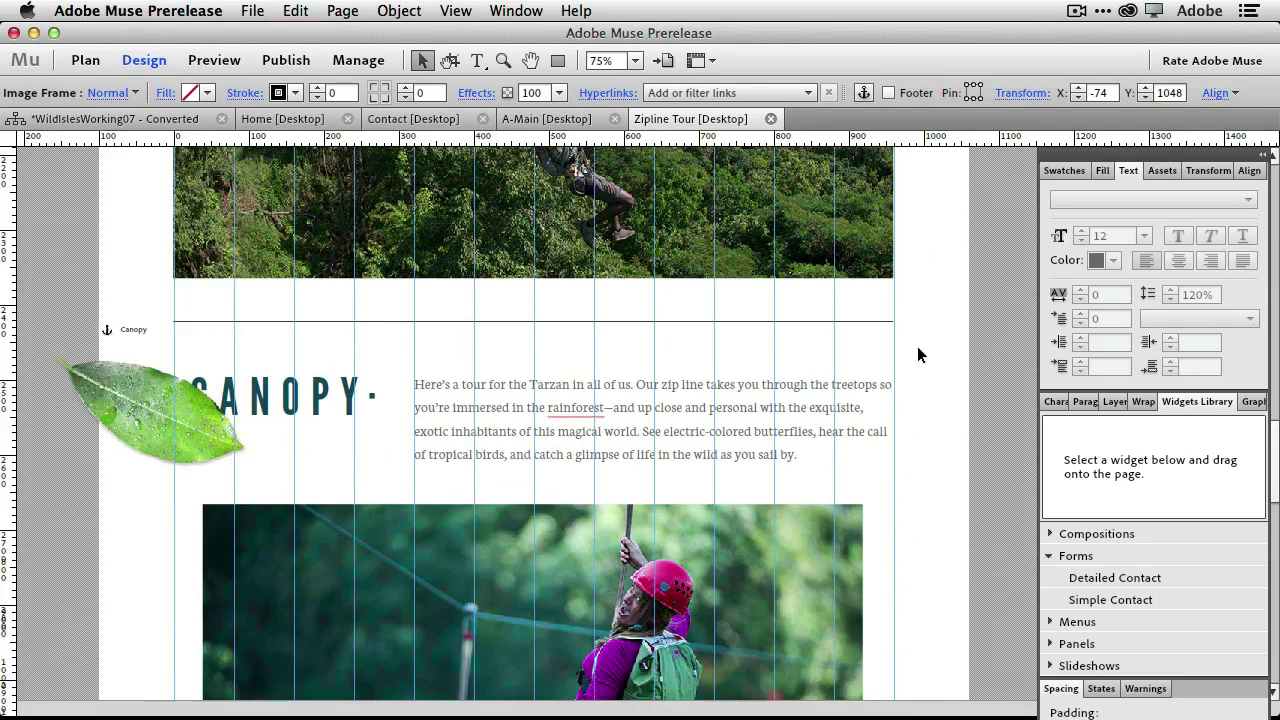
pyautogui.click(166, 423)
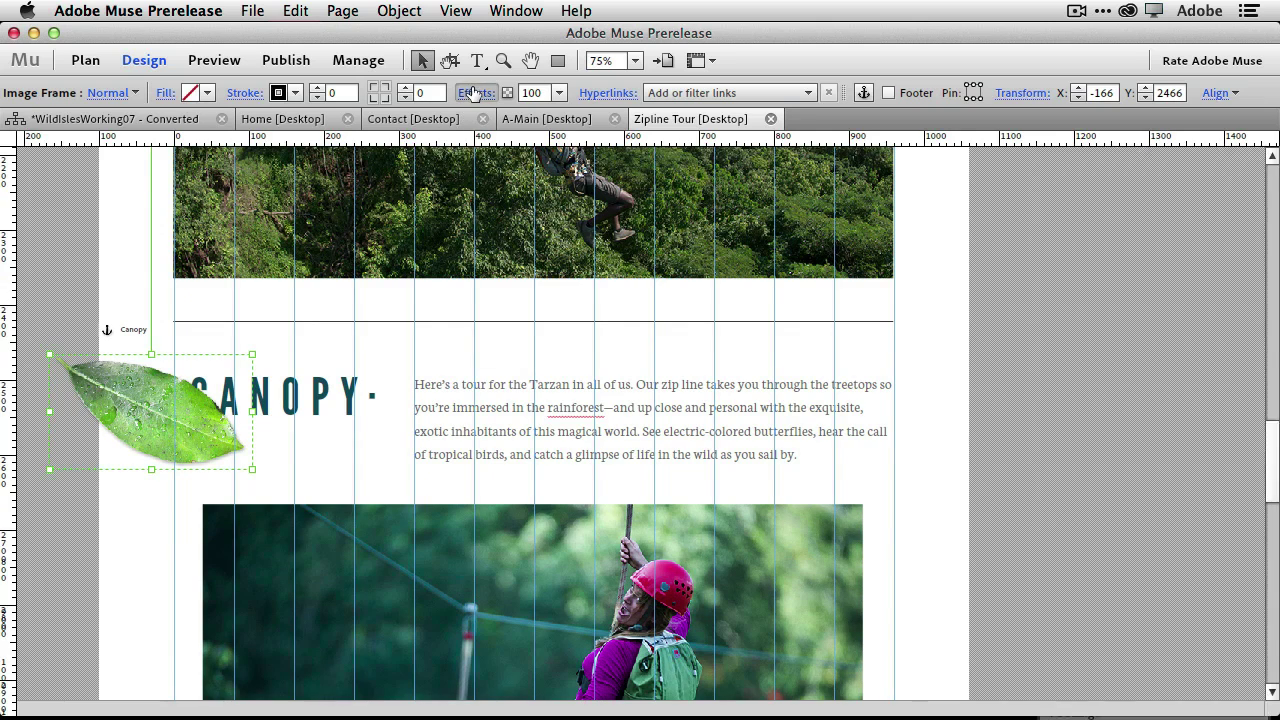
pyautogui.click(477, 92)
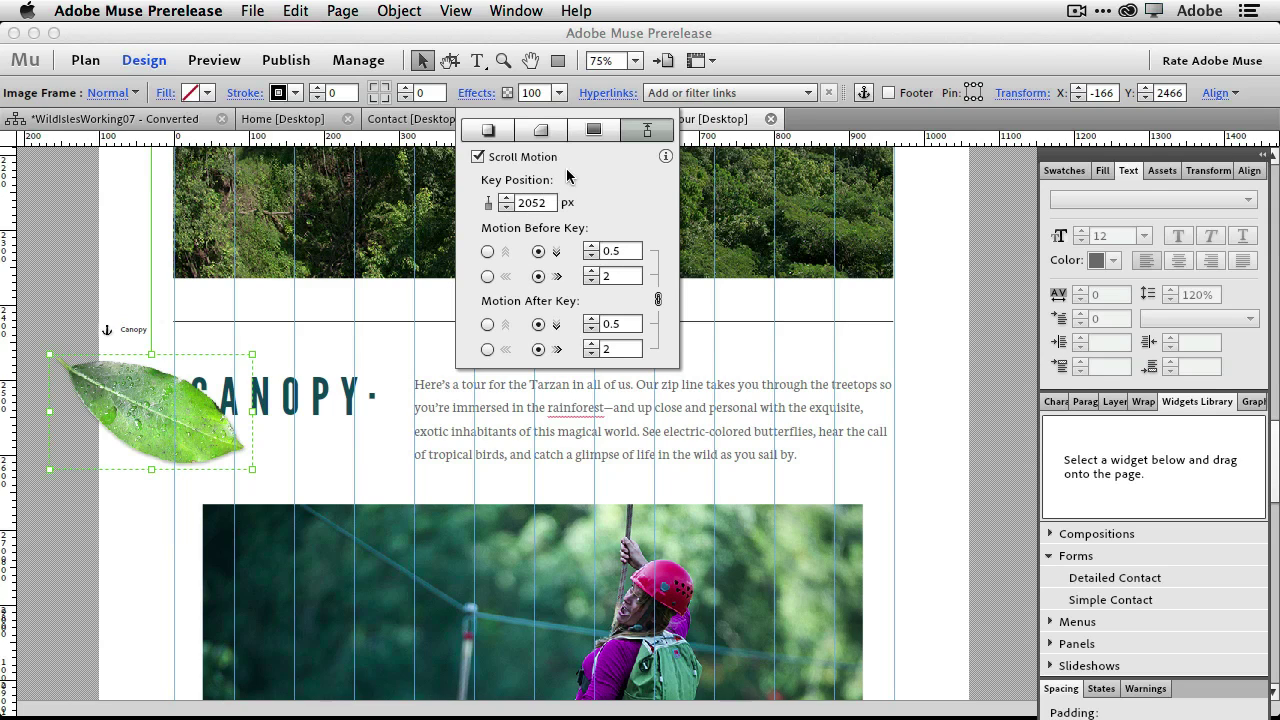
pyautogui.click(808, 117)
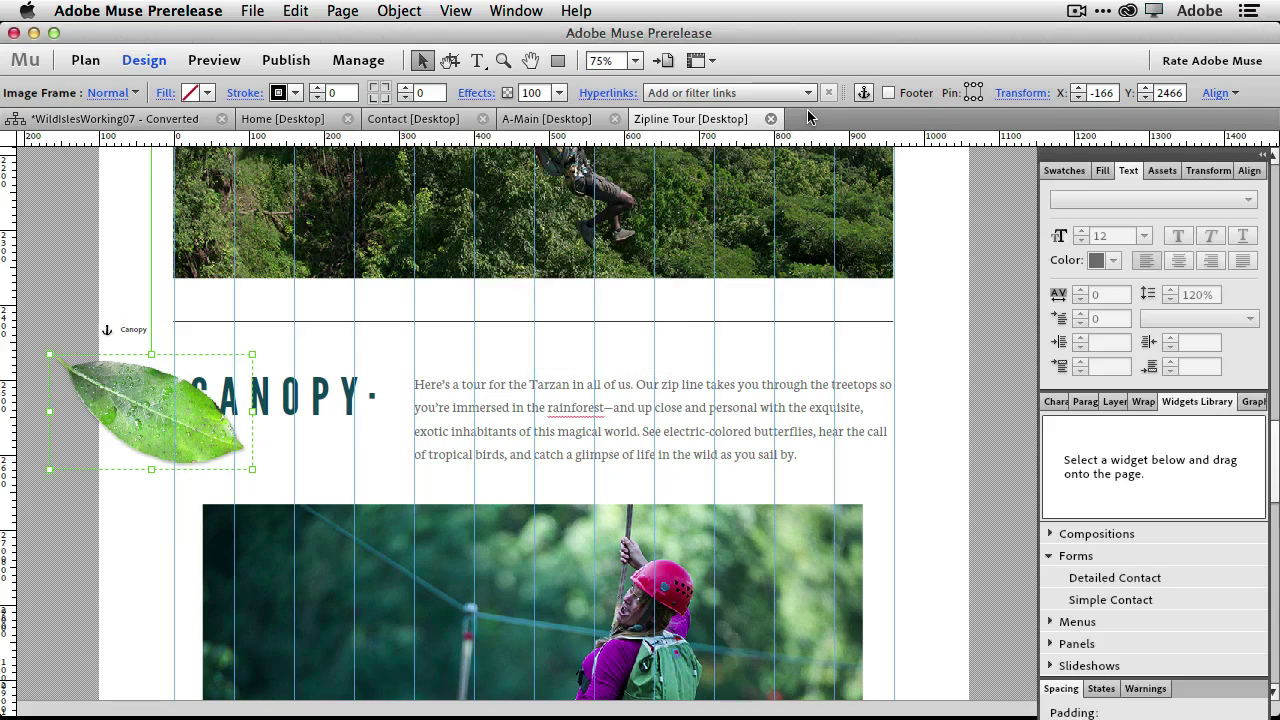